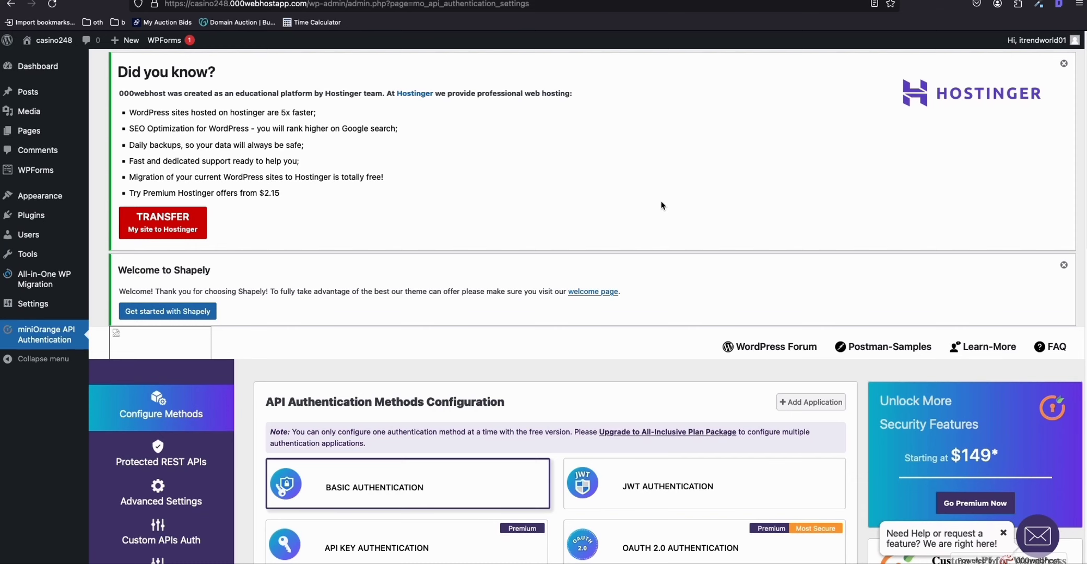
# Switch to the Excel sheet of casino keywords with volumes and NYTimes URLs, scrolled to the top
pyautogui.press('super+Tab')
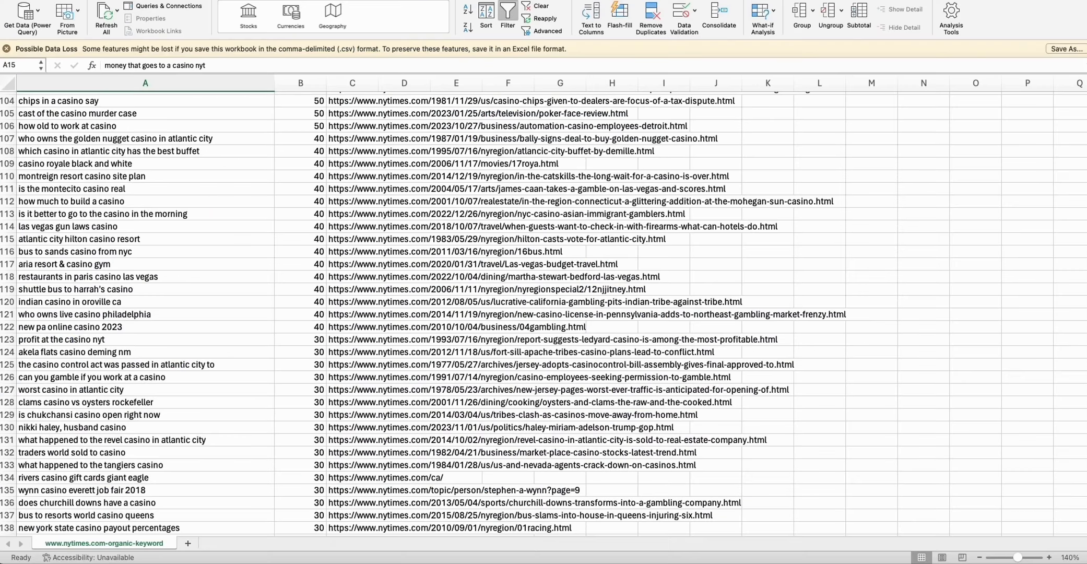
pyautogui.scroll(20, 146, 179)
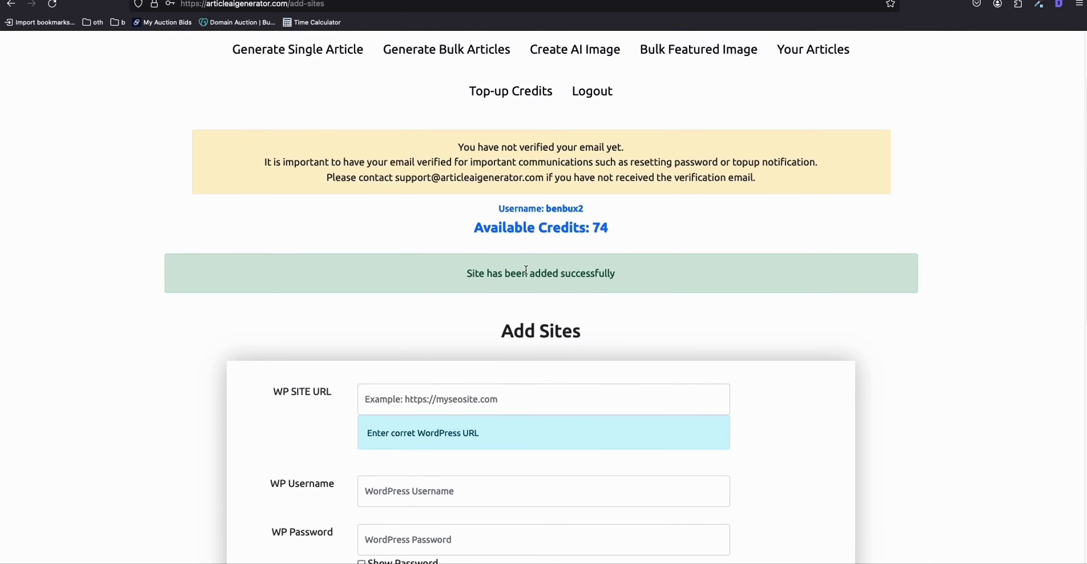
# Open Generate Bulk Articles and paste the column A casino keywords copied from Excel
pyautogui.scroll(3, 526, 269)
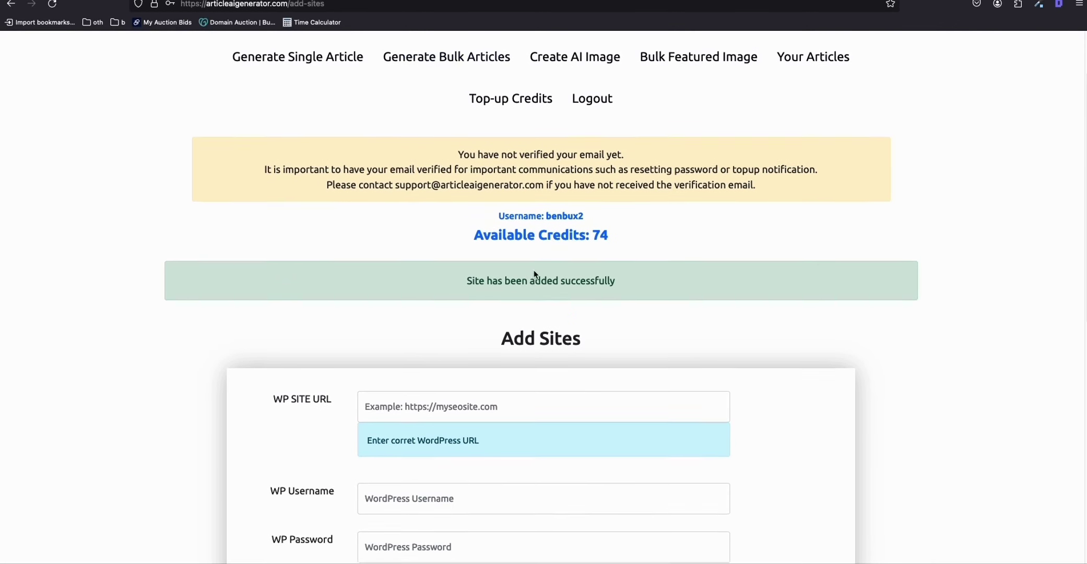
pyautogui.click(473, 136)
pyautogui.scroll(-5, 472, 135)
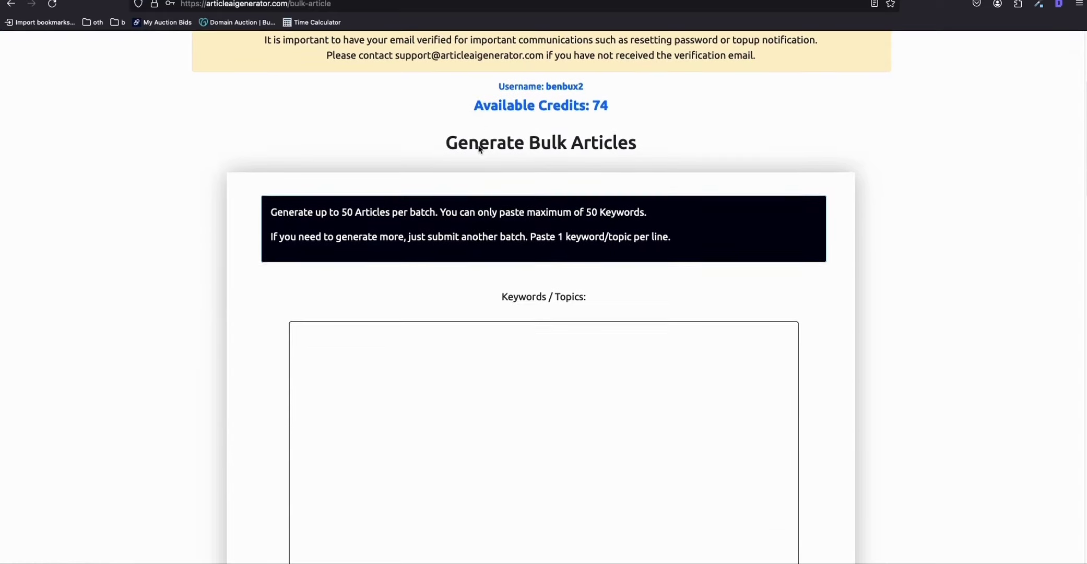
pyautogui.click(378, 252)
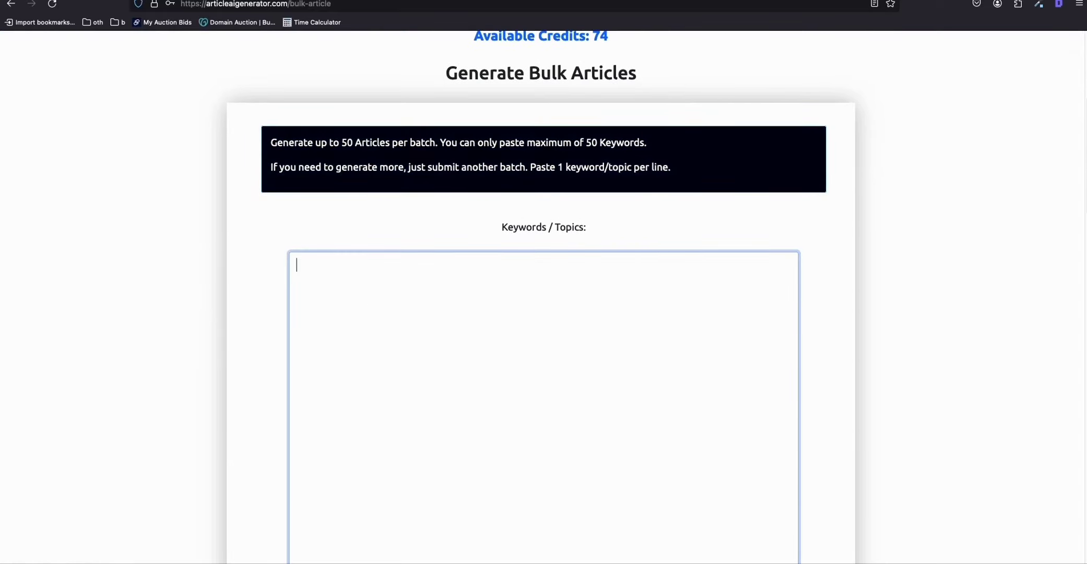
pyautogui.press('super+Tab')
pyautogui.rightClick(119, 297)
pyautogui.click(188, 292)
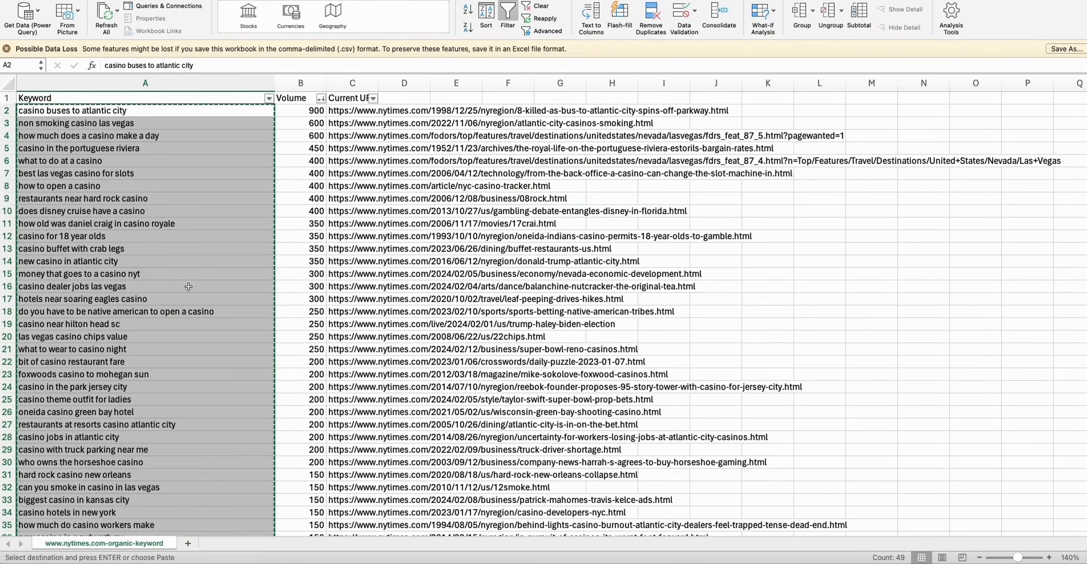
pyautogui.scroll(-11, 189, 286)
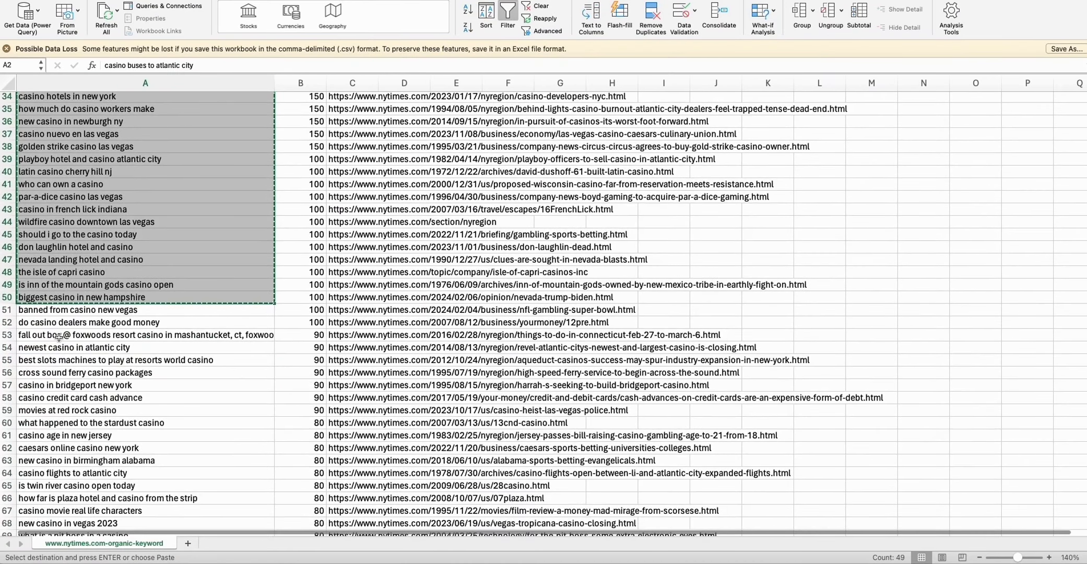
pyautogui.press('super+Tab')
pyautogui.press('super+v')
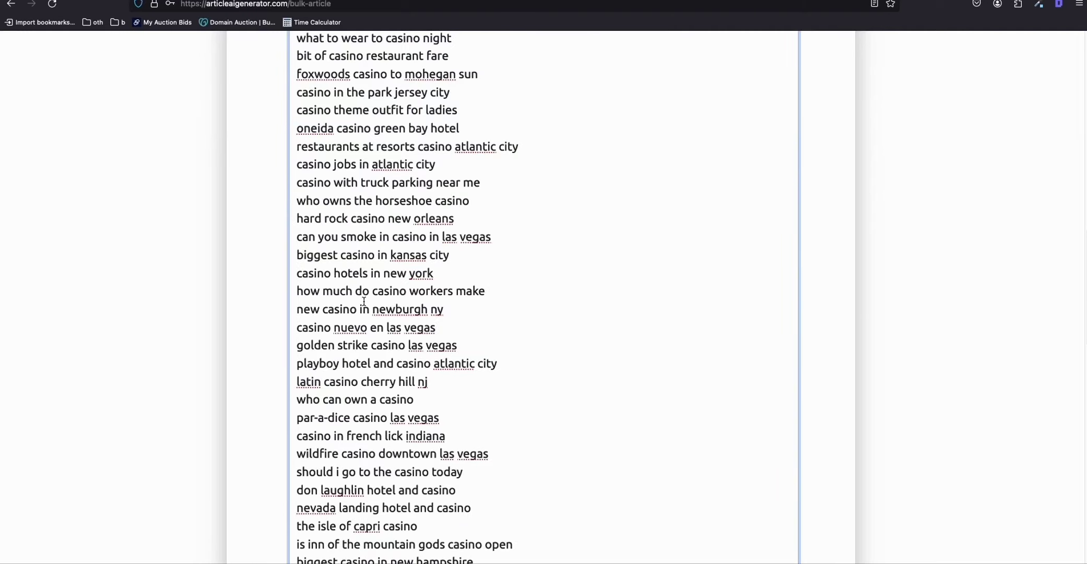
# Set Post to Wordpress to YES with post status PUBLISHED
pyautogui.scroll(-15, 413, 263)
pyautogui.click(396, 372)
pyautogui.click(397, 378)
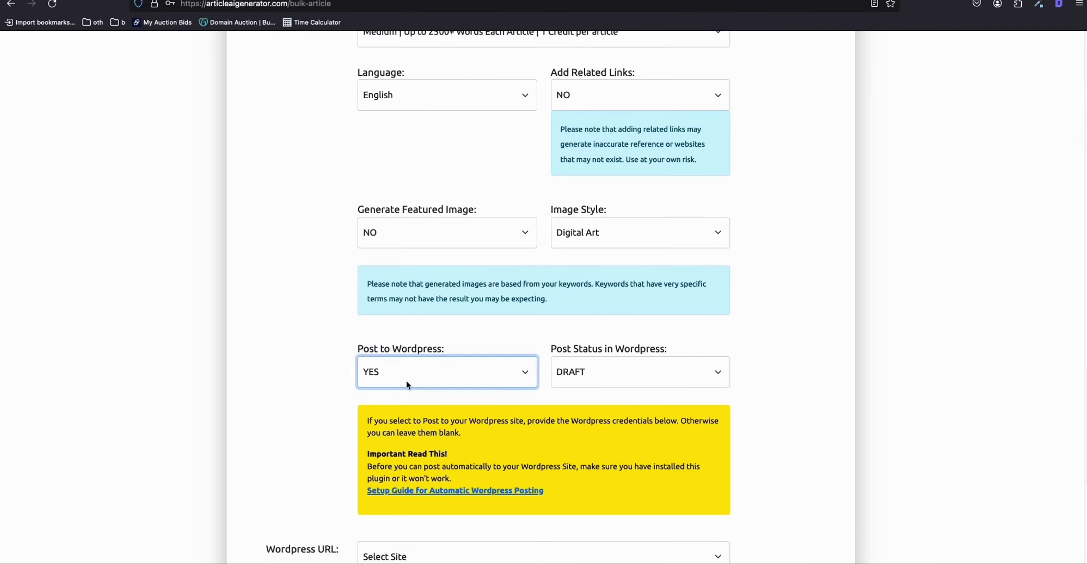
pyautogui.click(558, 373)
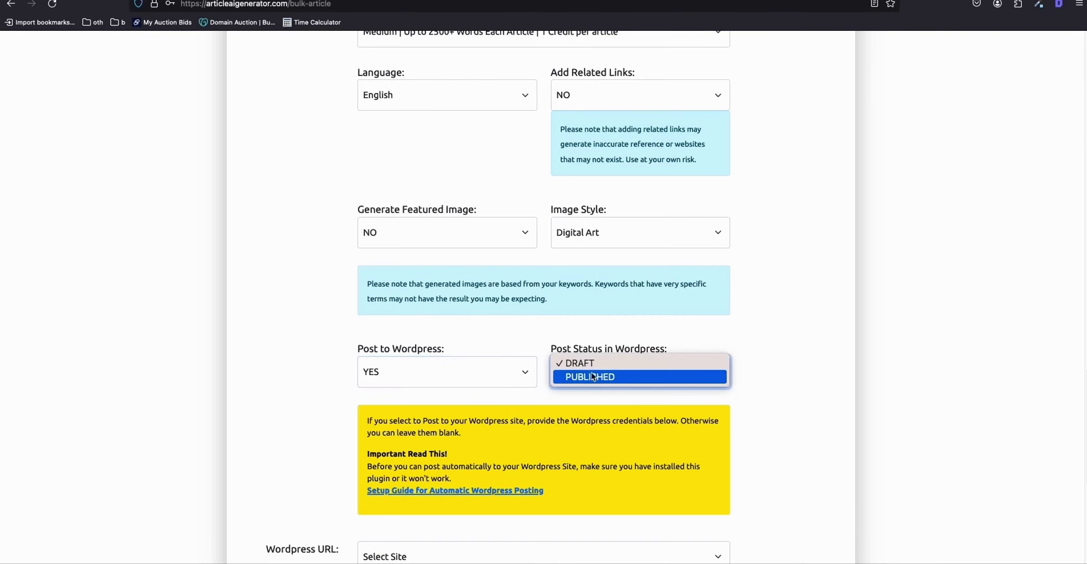
pyautogui.click(599, 382)
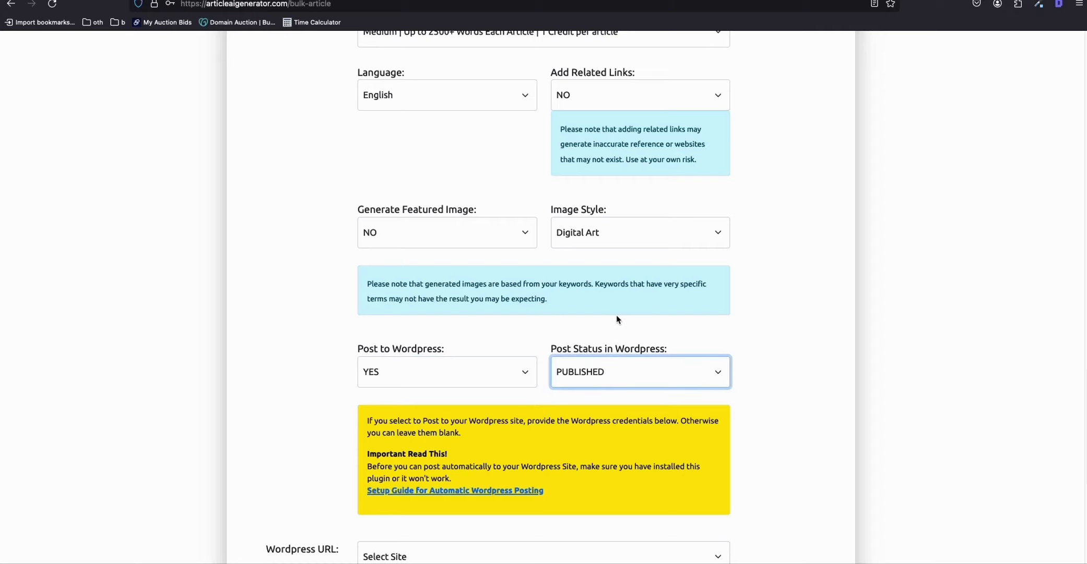
# Target the casino248.000webhostapp.com site, generate the bulk articles, and view the generated list
pyautogui.scroll(-5, 614, 314)
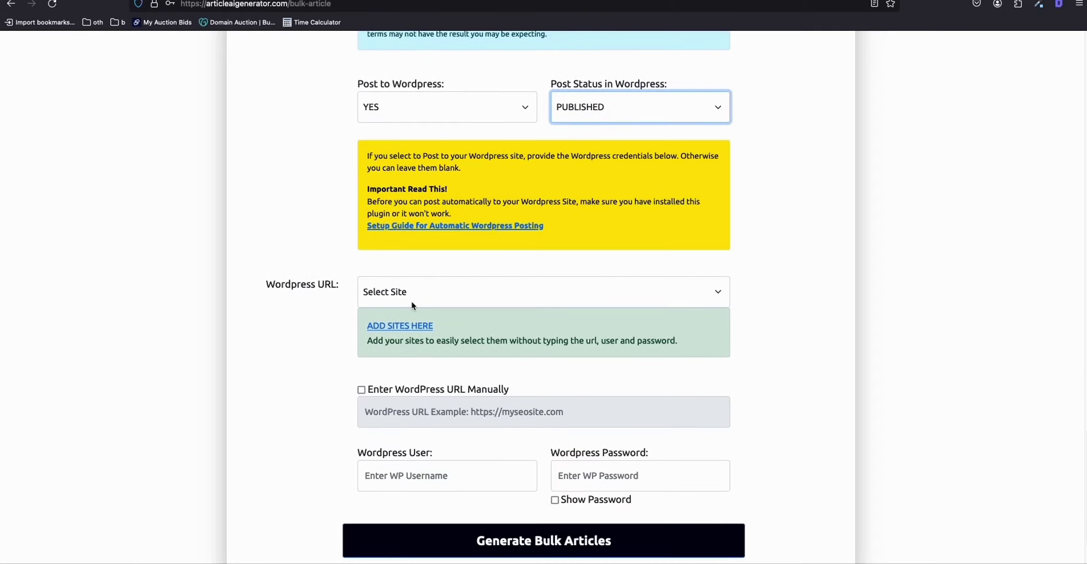
pyautogui.click(412, 306)
pyautogui.click(470, 488)
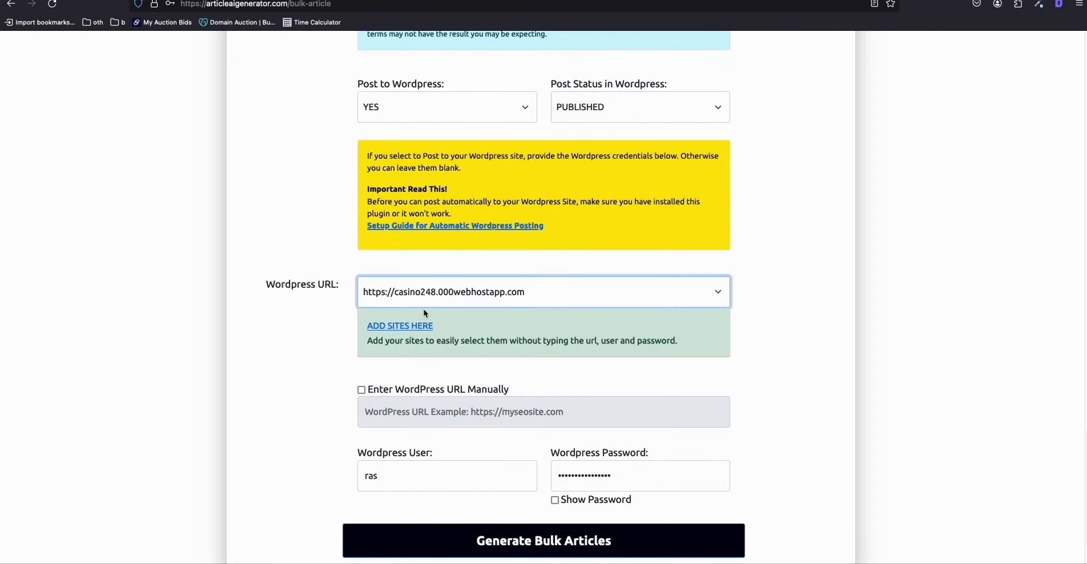
pyautogui.click(554, 542)
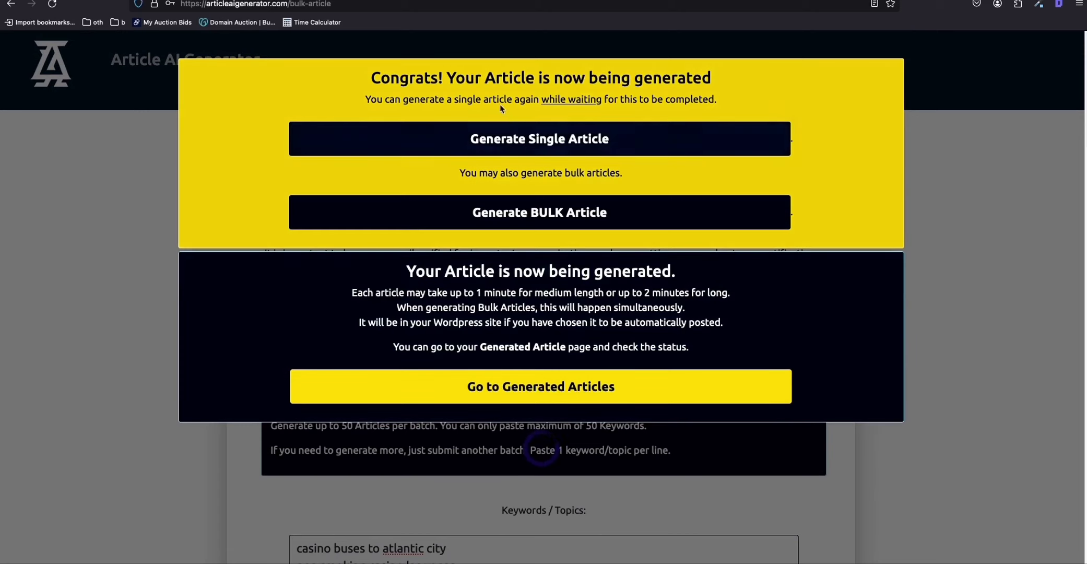
pyautogui.click(541, 386)
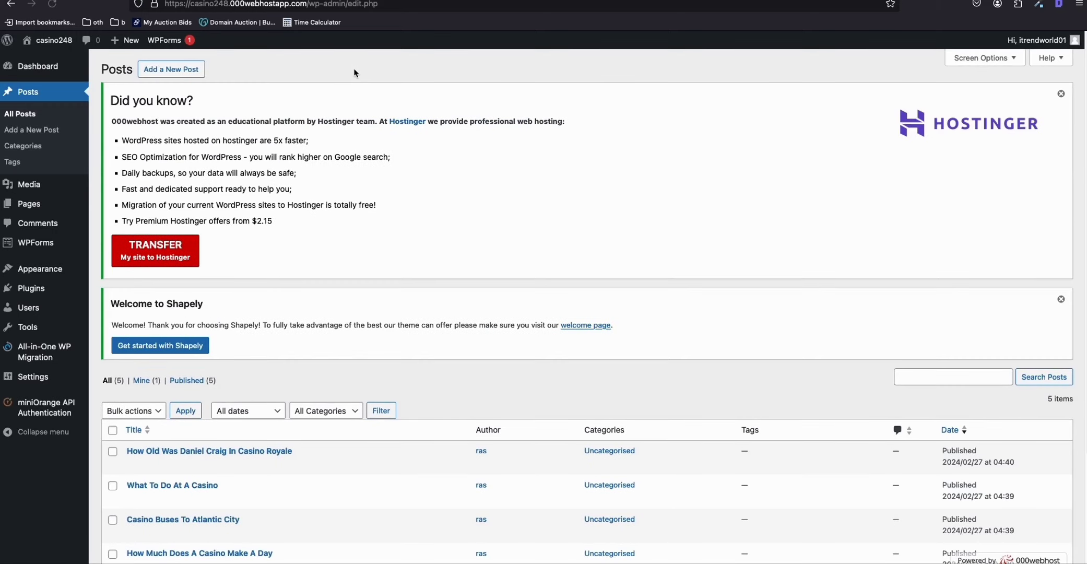
# Reload WordPress All Posts to see 18 published casino articles, then check the generator's status list
pyautogui.scroll(-4, 467, 132)
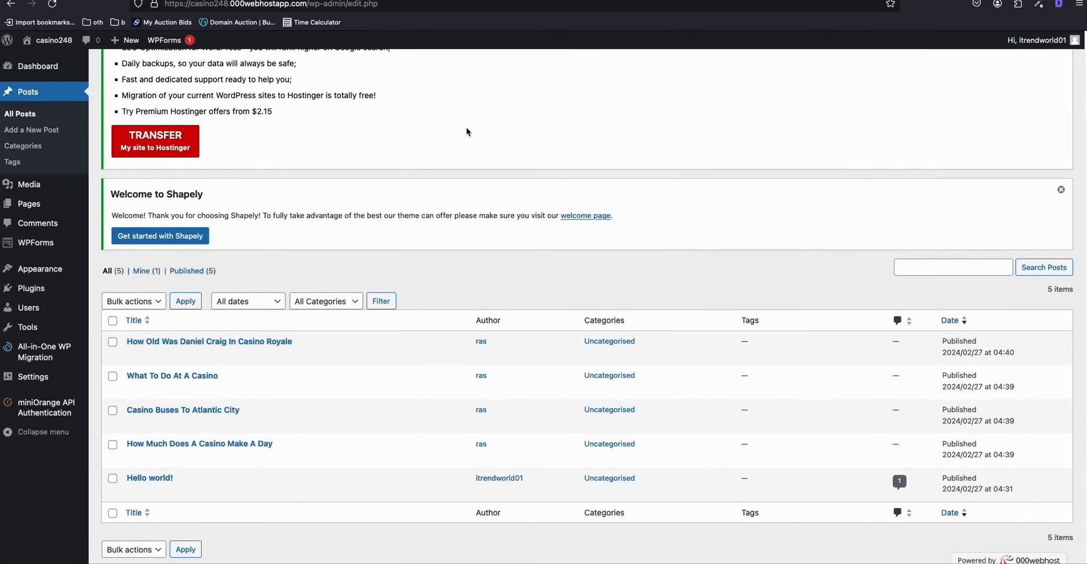
pyautogui.scroll(1, 105, 235)
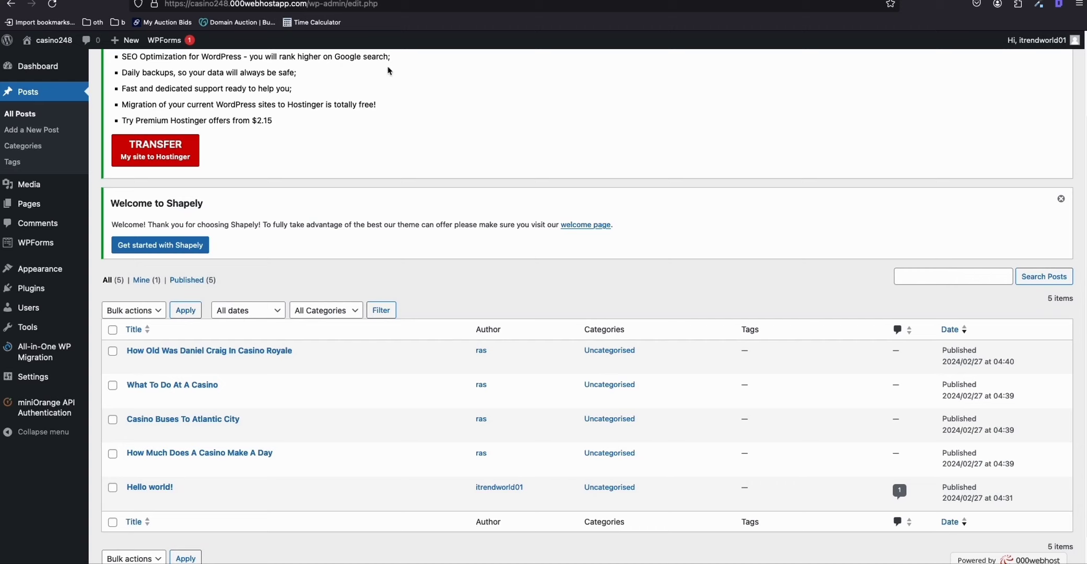
pyautogui.click(32, 94)
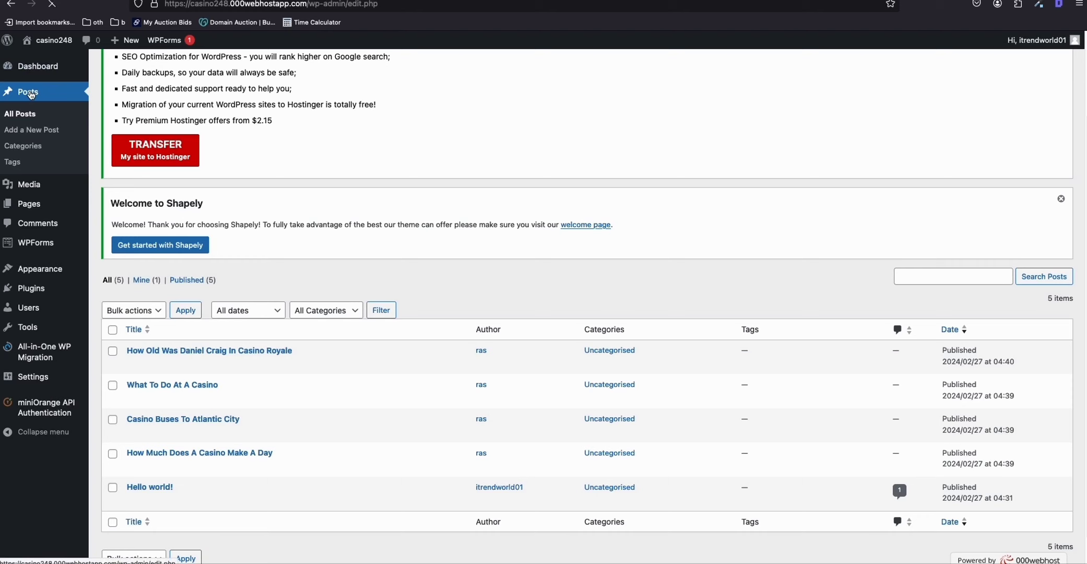
pyautogui.scroll(-3, 383, 167)
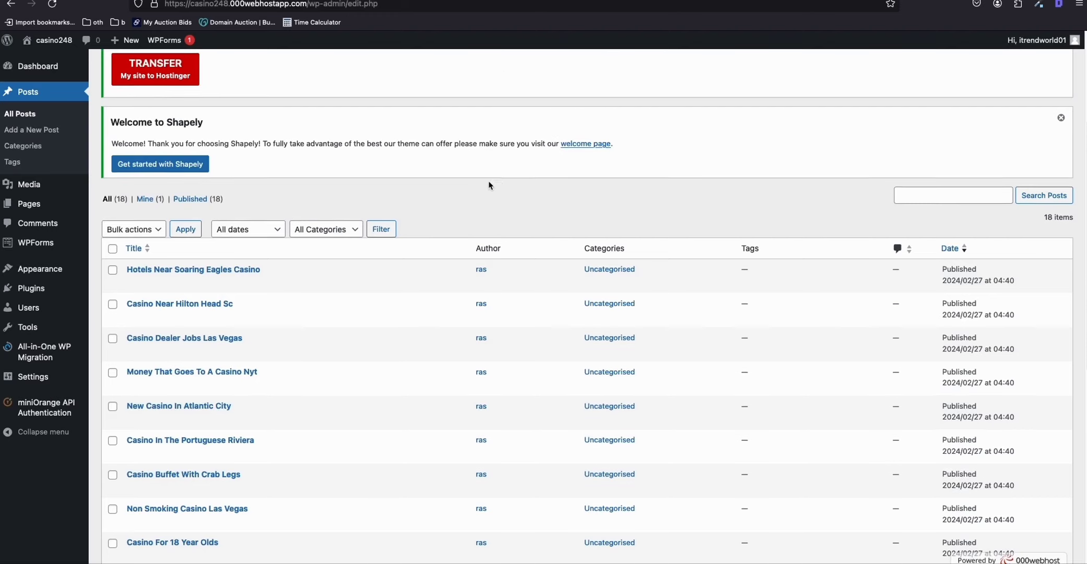
pyautogui.scroll(5, 493, 182)
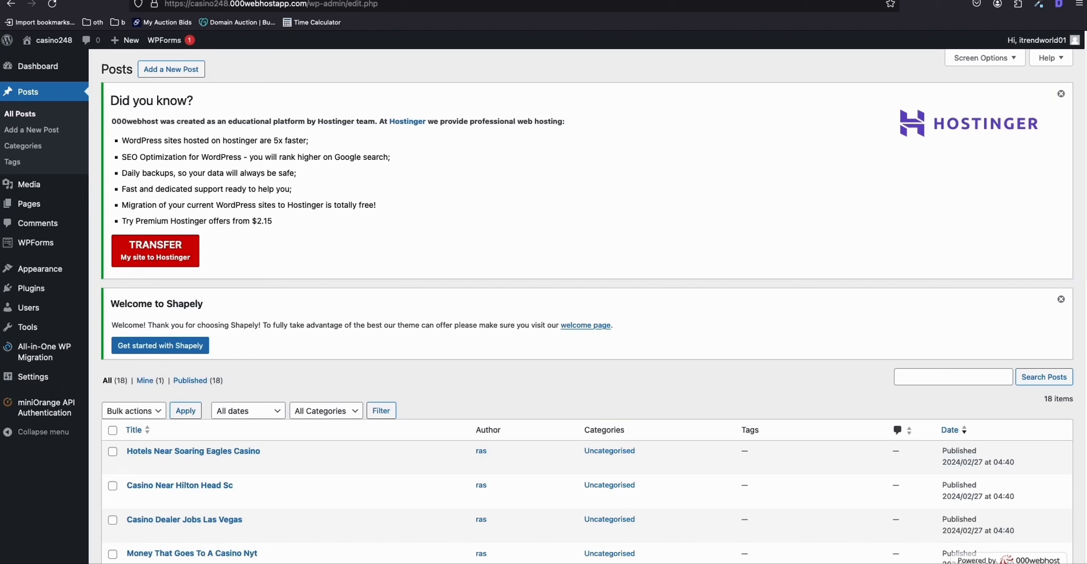
pyautogui.hotkey('ctrl', 'Tab')
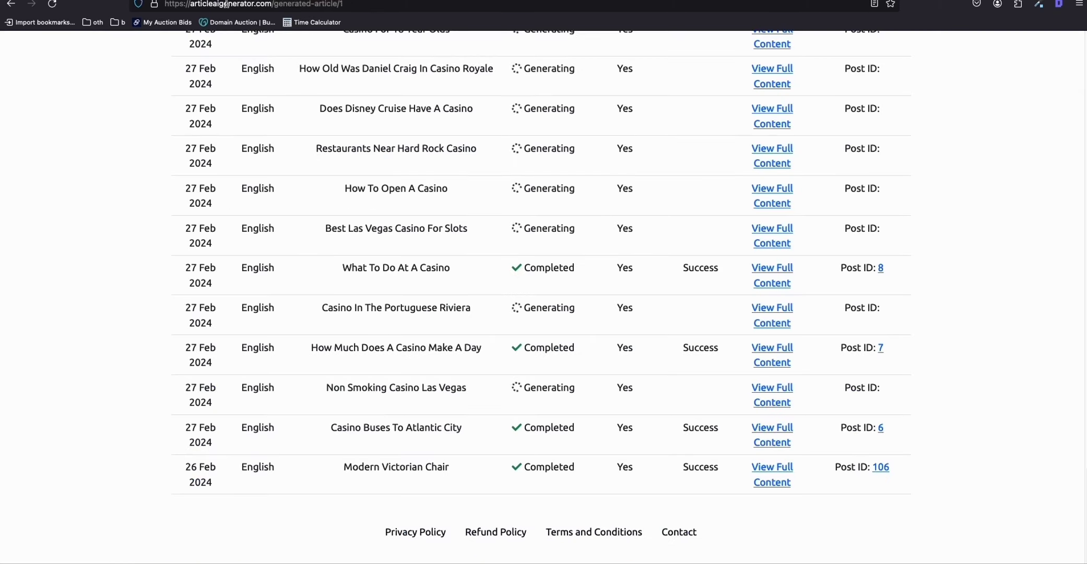
# Reload the WordPress Posts list to show 33 published casino articles across two pages
pyautogui.hotkey('ctrl', 'shift', 'Tab')
pyautogui.press('super+r')
pyautogui.scroll(-5, 503, 213)
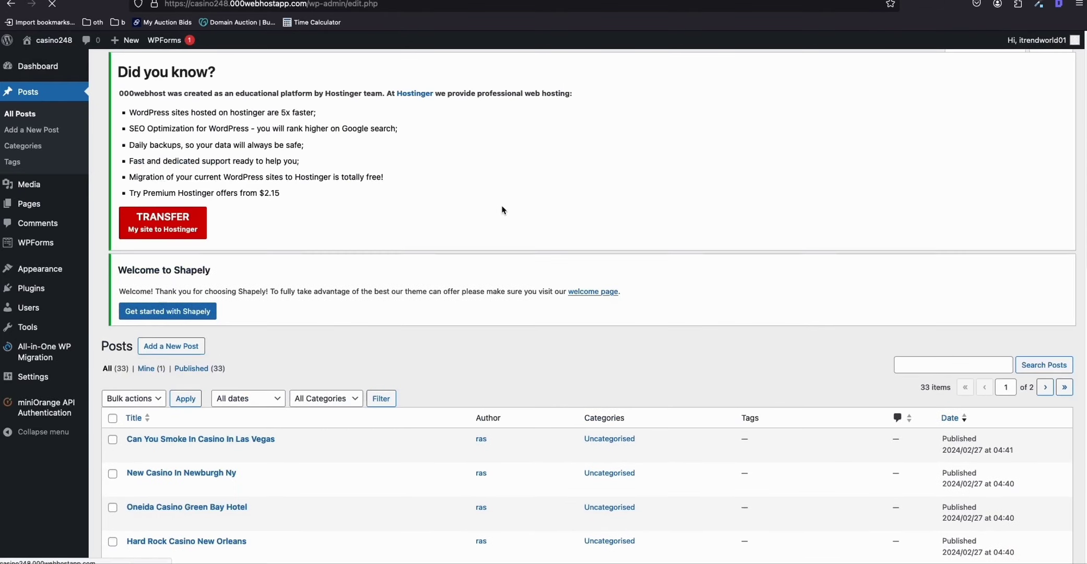
pyautogui.scroll(-5, 503, 210)
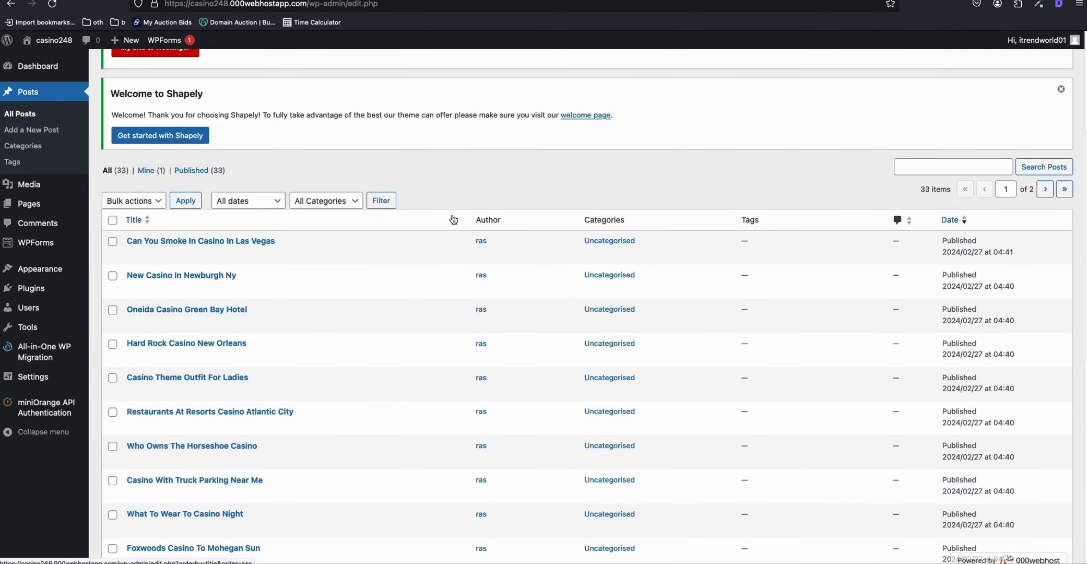
# Filter WordPress to published posts, then highlight casino248.online and its $1.96 first-year price on GoDaddy
pyautogui.click(211, 174)
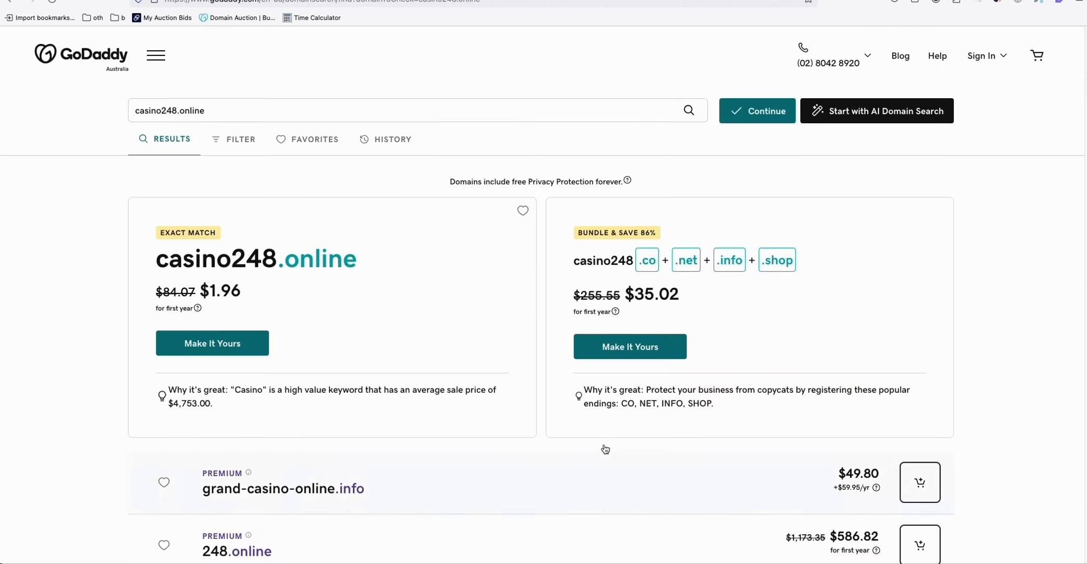
pyautogui.moveTo(284, 261); pyautogui.dragTo(317, 260)
pyautogui.click(280, 259)
pyautogui.doubleClick(280, 259)
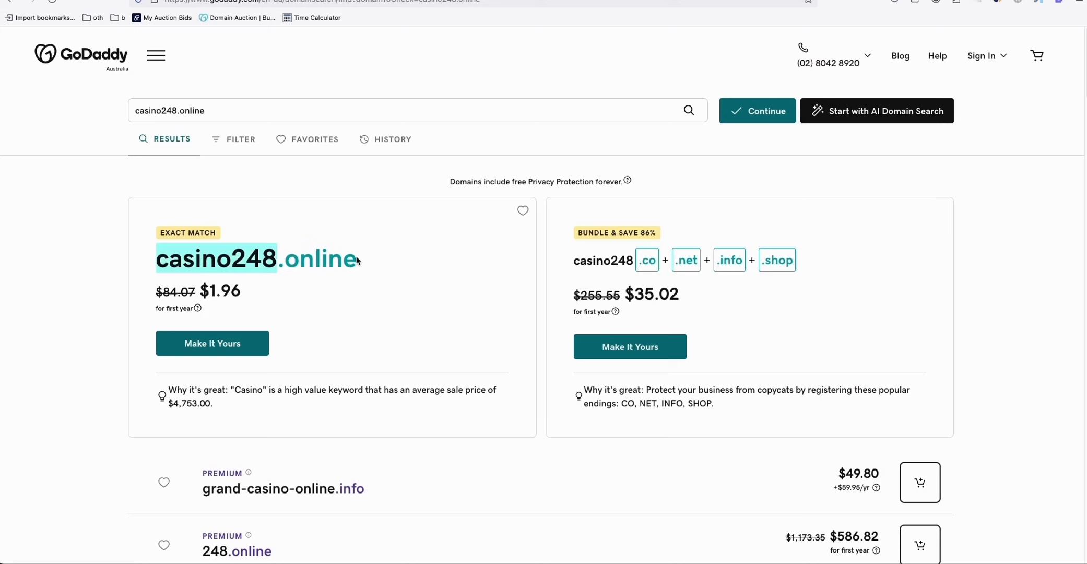
pyautogui.click(280, 259)
pyautogui.moveTo(208, 291); pyautogui.dragTo(260, 295)
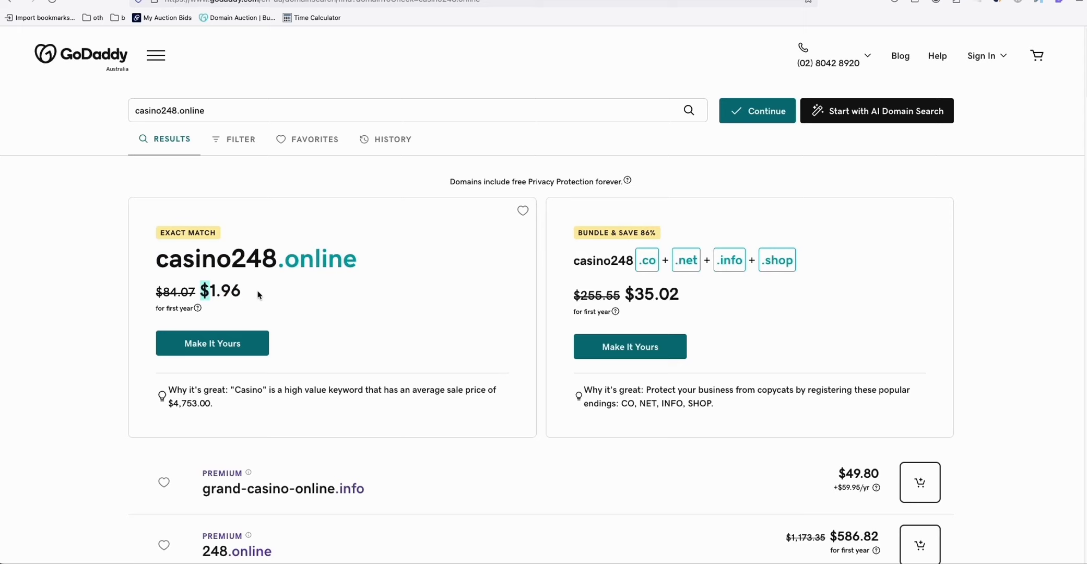
pyautogui.tripleClick(259, 294)
pyautogui.click(275, 308)
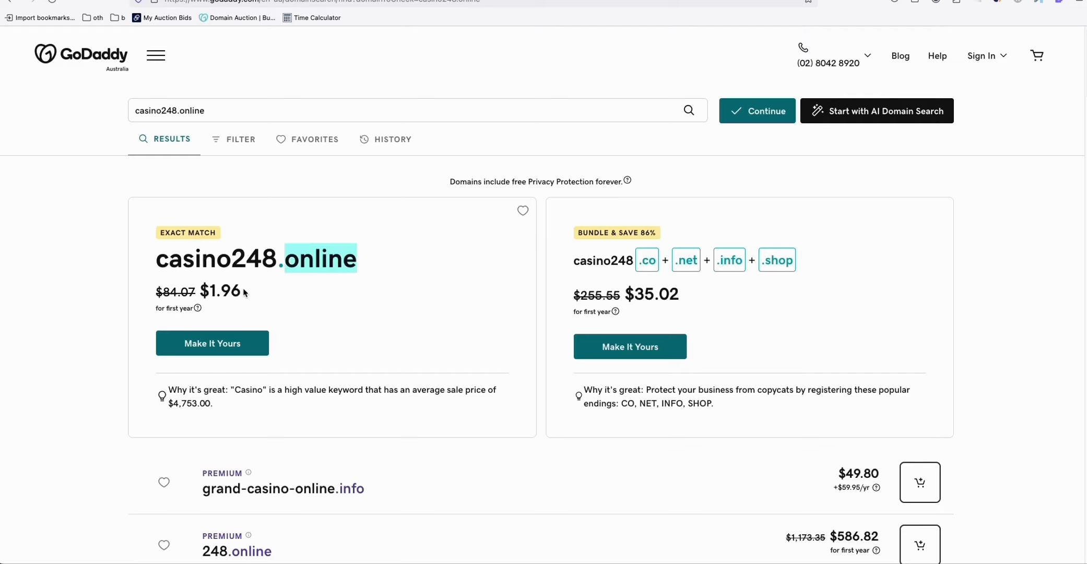
# Browse GoDaddy's alternative domain suggestions below the casino248.online result
pyautogui.tripleClick(312, 262)
pyautogui.scroll(-5, 330, 235)
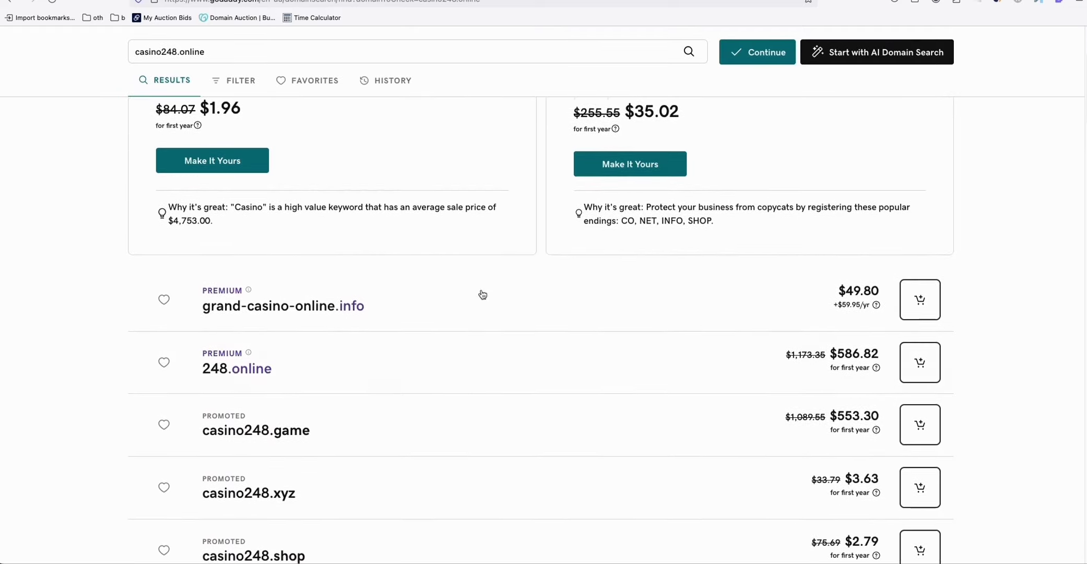
pyautogui.scroll(-2, 337, 439)
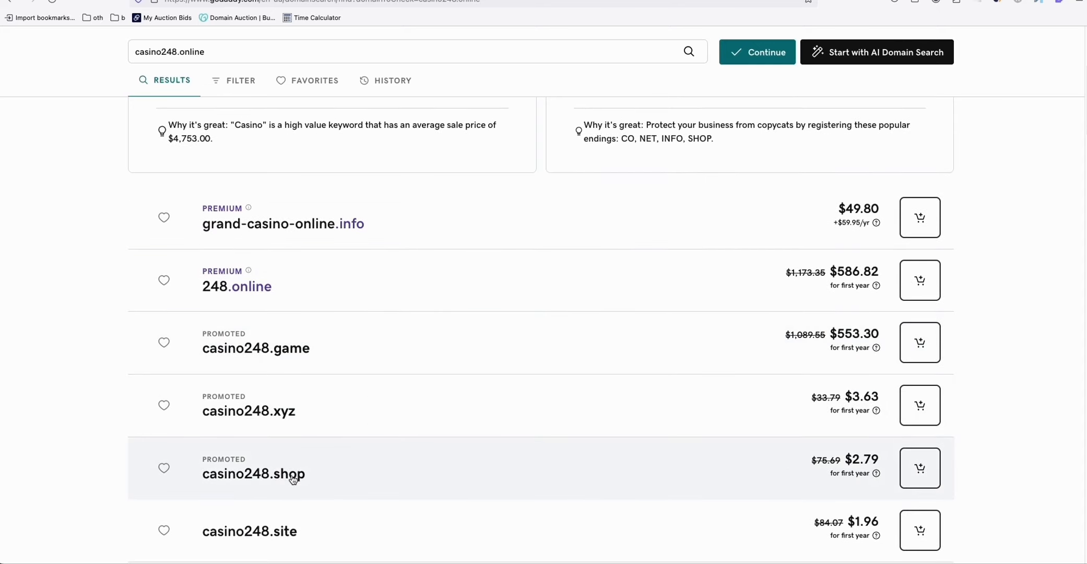
pyautogui.scroll(-1, 313, 466)
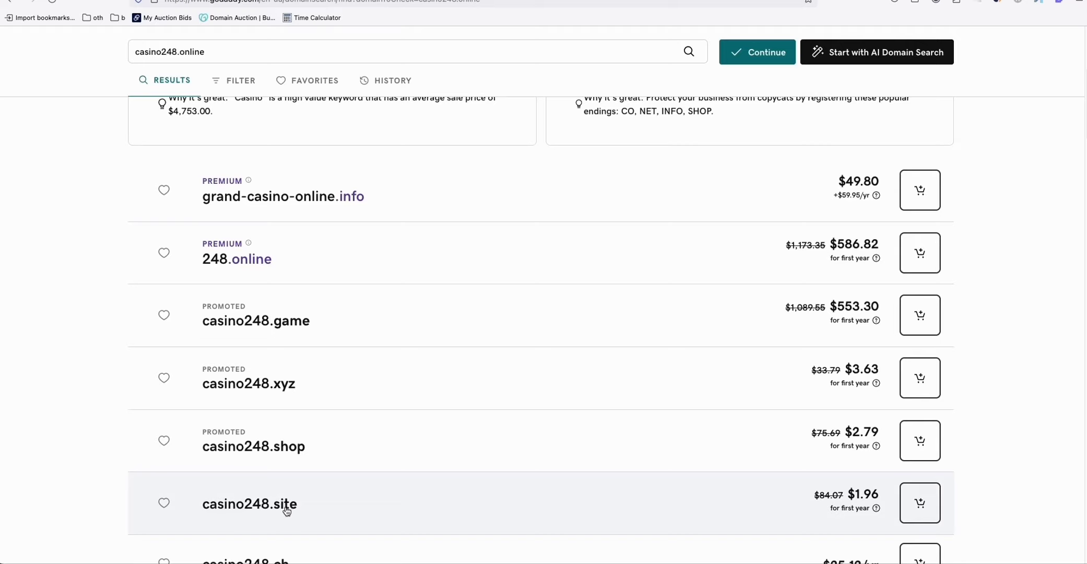
pyautogui.scroll(8, 427, 328)
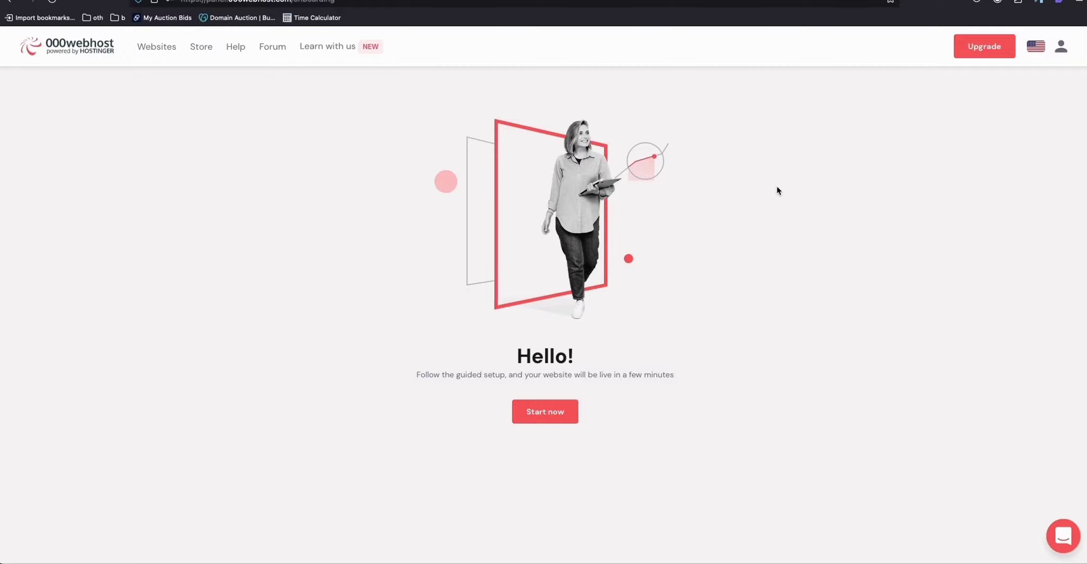
# Start 000webhost's guided setup and focus the Website name field on the Create website form
pyautogui.click(568, 422)
pyautogui.click(556, 168)
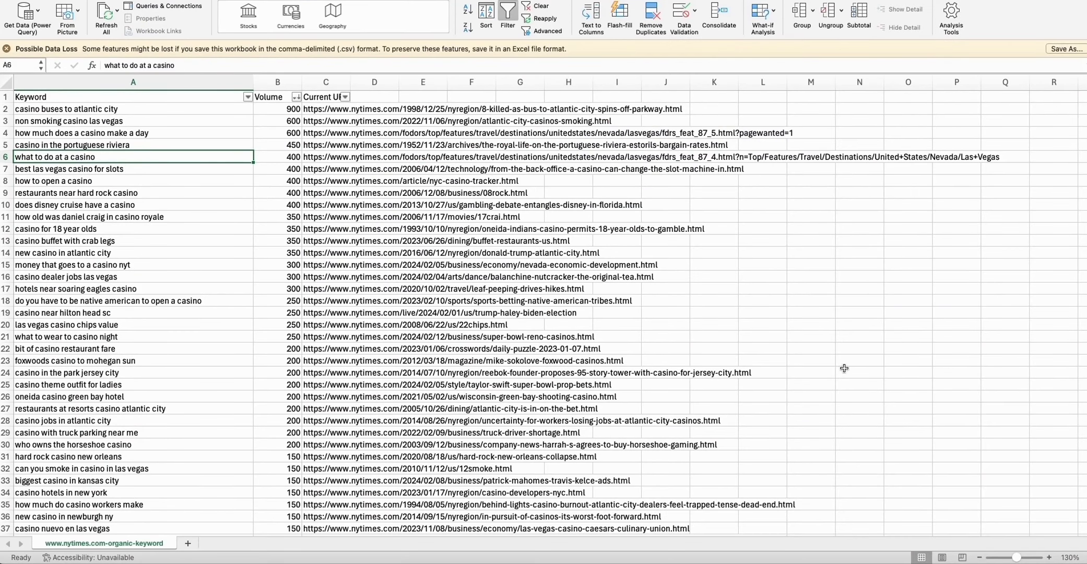
pyautogui.click(1049, 557)
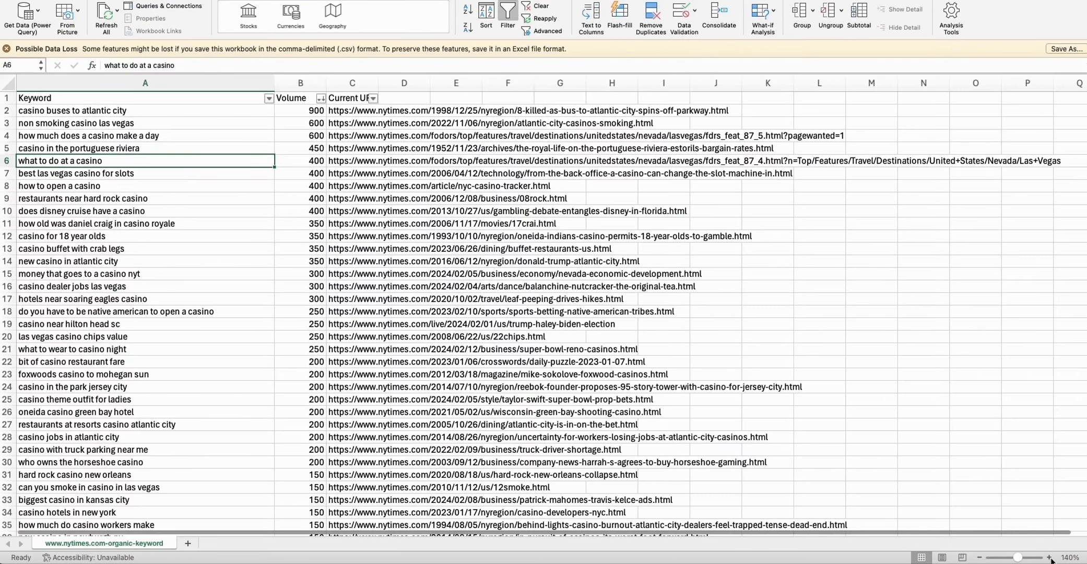
pyautogui.click(78, 333)
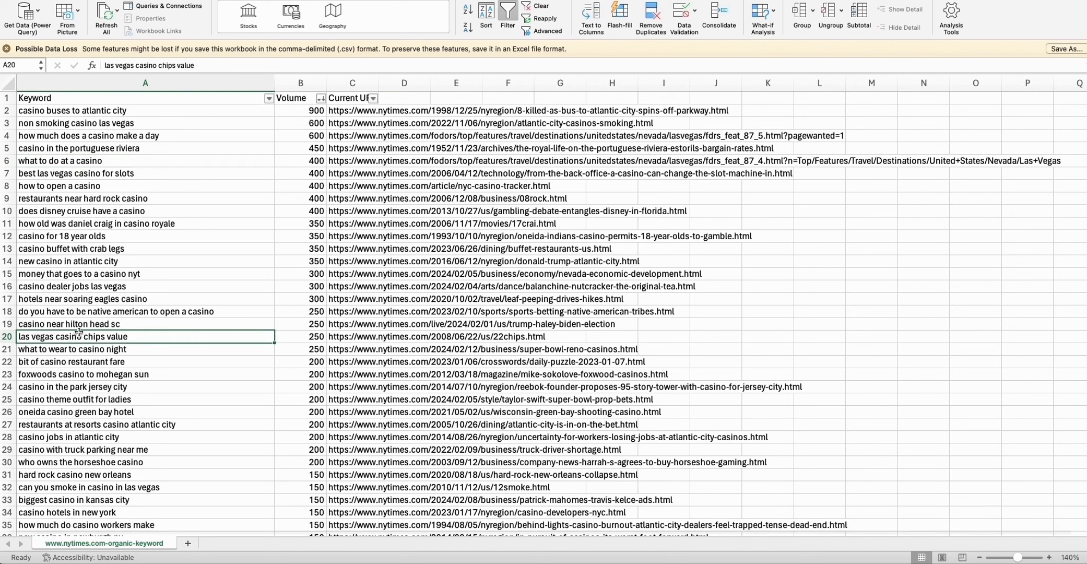
pyautogui.click(68, 307)
pyautogui.click(97, 274)
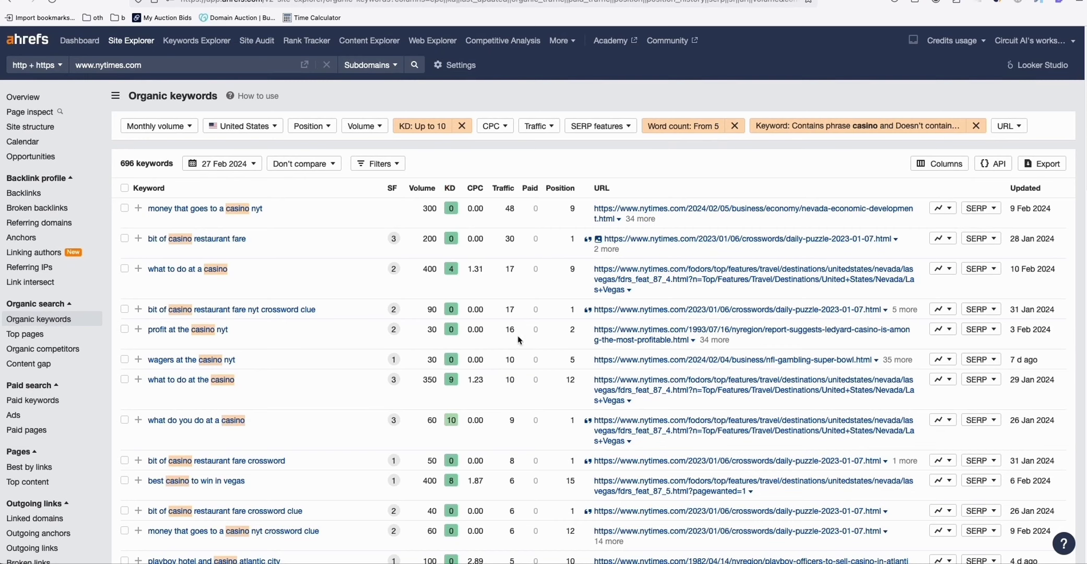
pyautogui.scroll(-2, 673, 182)
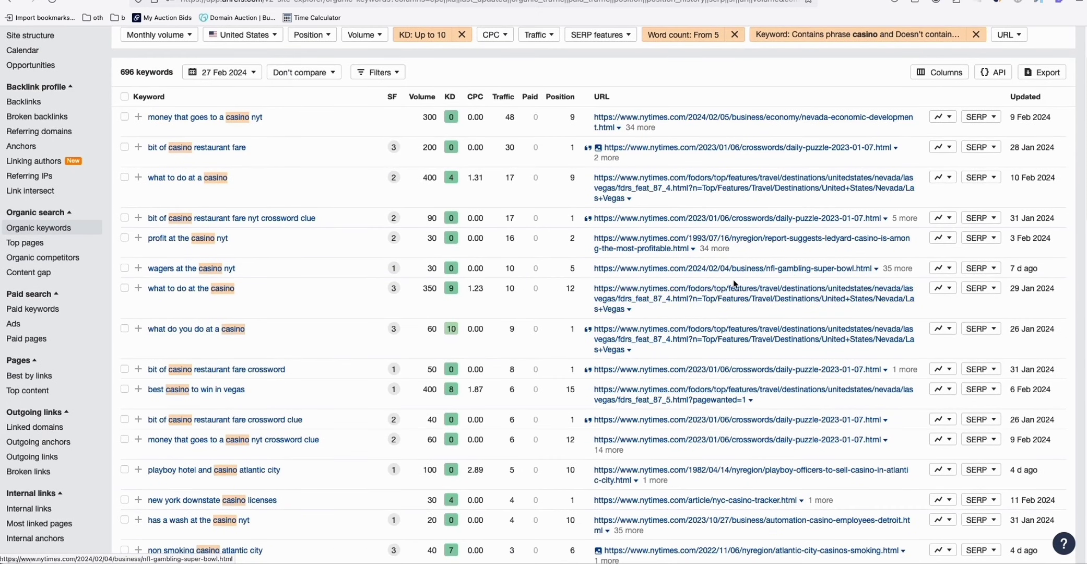
pyautogui.scroll(2, 747, 243)
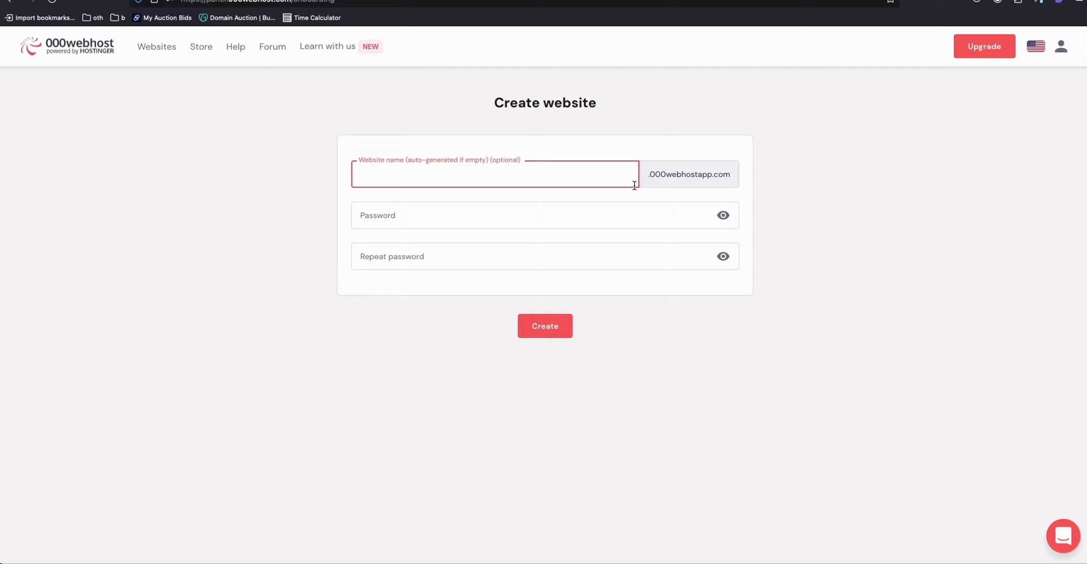
# Try creating the website casino247, entering the site password twice
pyautogui.click(562, 214)
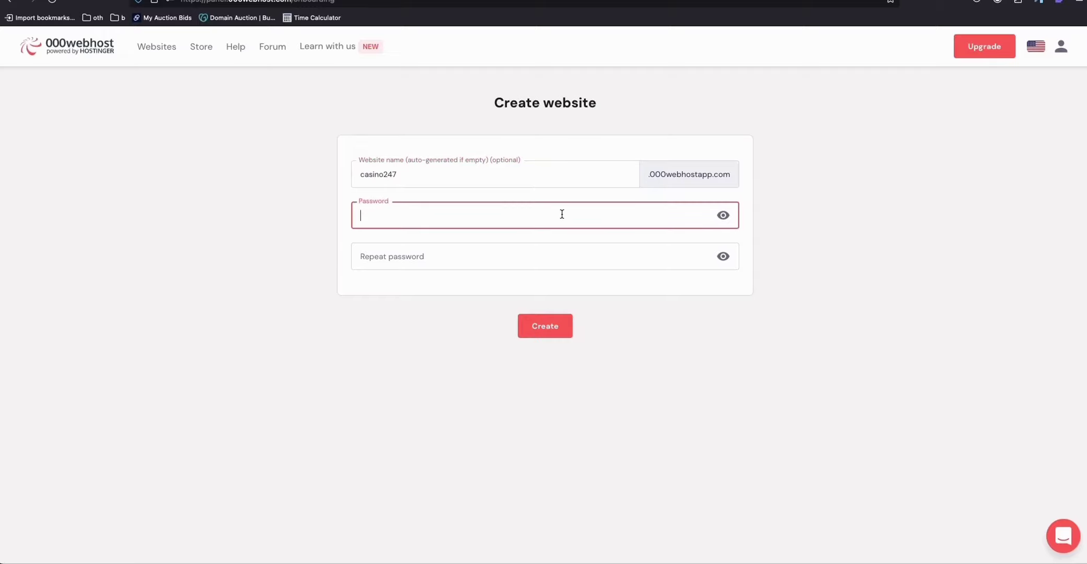
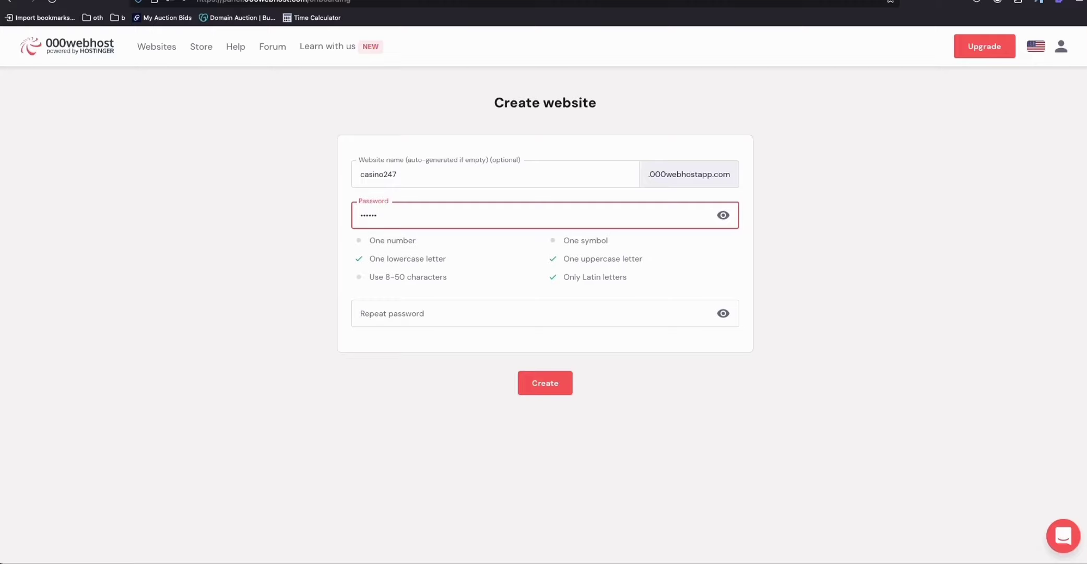
pyautogui.press('Tab')
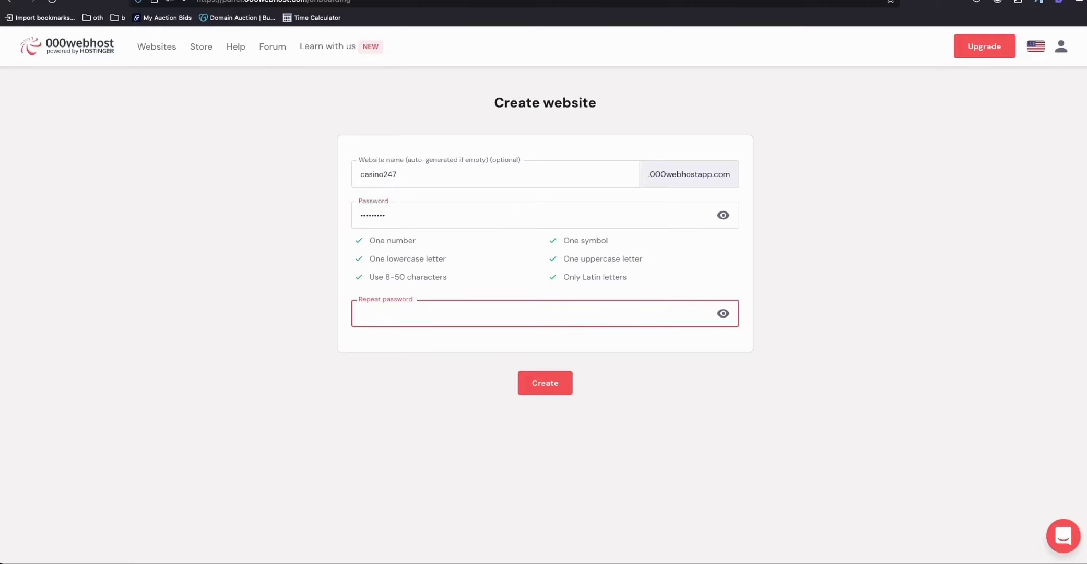
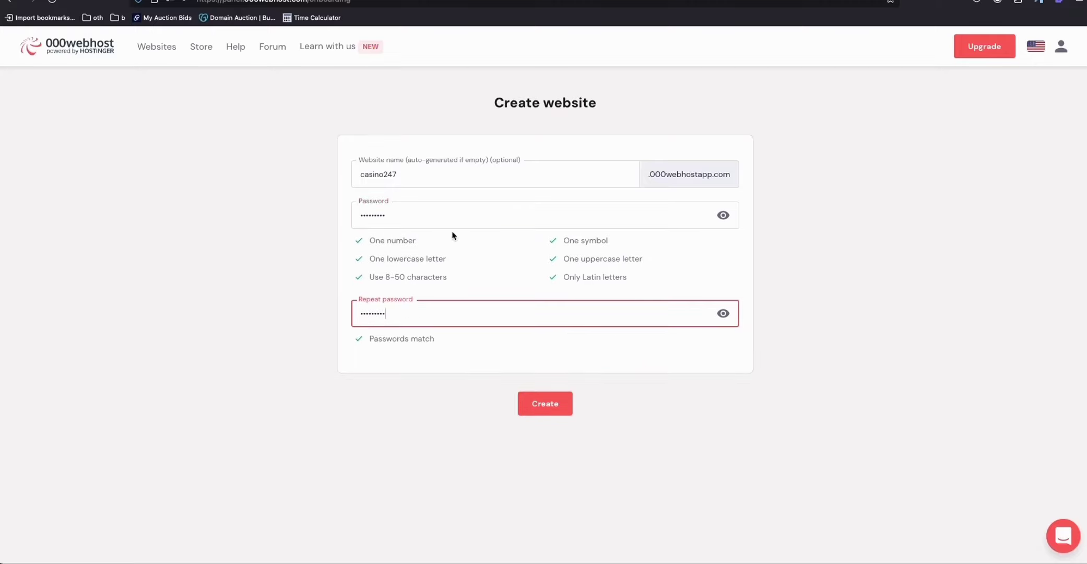
pyautogui.click(543, 410)
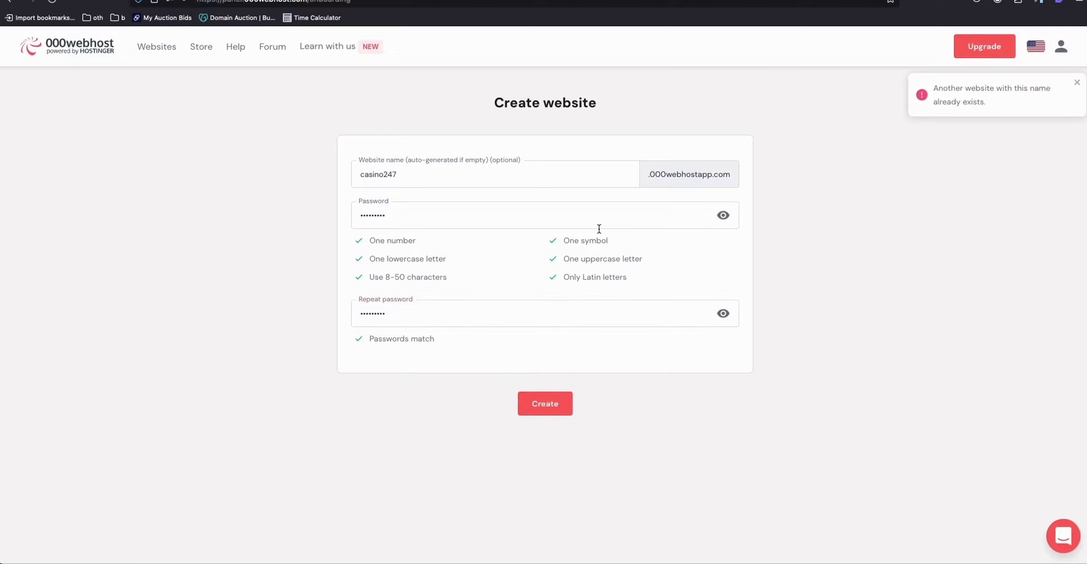
# Rename the website to casino248 and create it
pyautogui.moveTo(384, 174); pyautogui.dragTo(408, 174)
pyautogui.write('2')
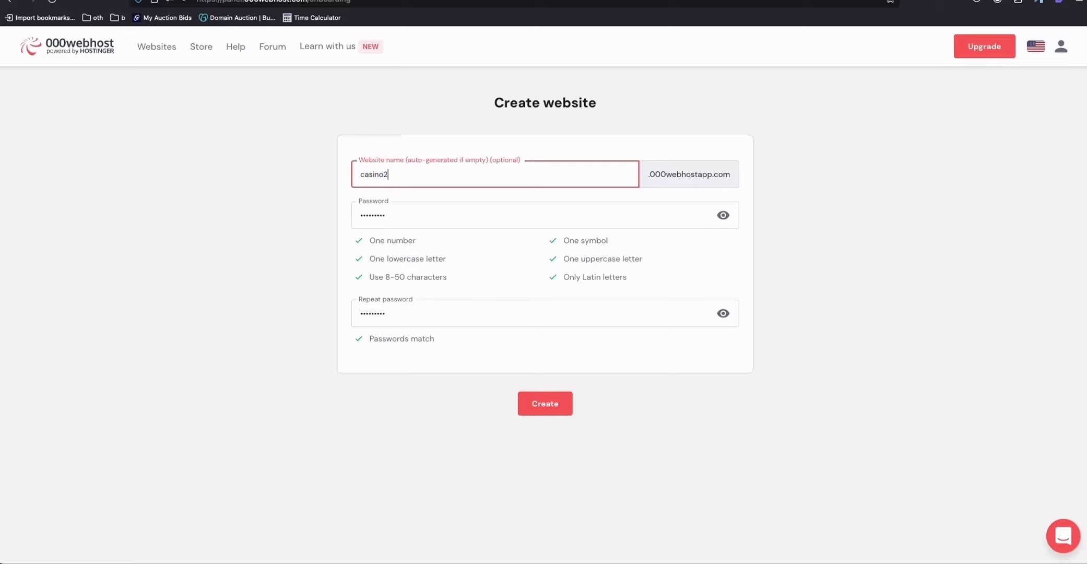
pyautogui.write('48')
pyautogui.click(907, 191)
pyautogui.click(543, 406)
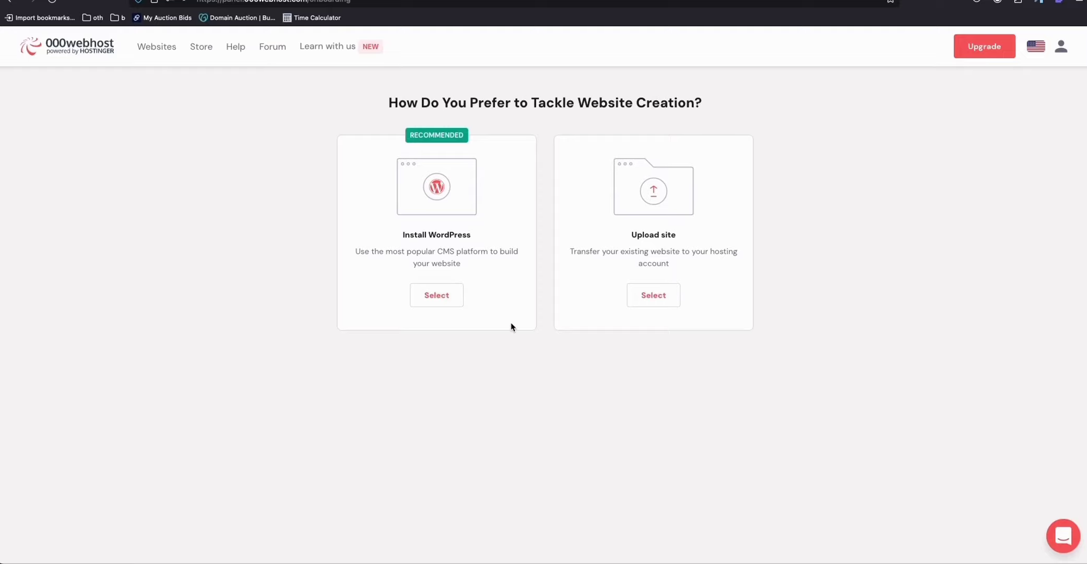
# Choose Install WordPress, enter the administrator email and password, and continue
pyautogui.tripleClick(473, 253)
pyautogui.click(459, 297)
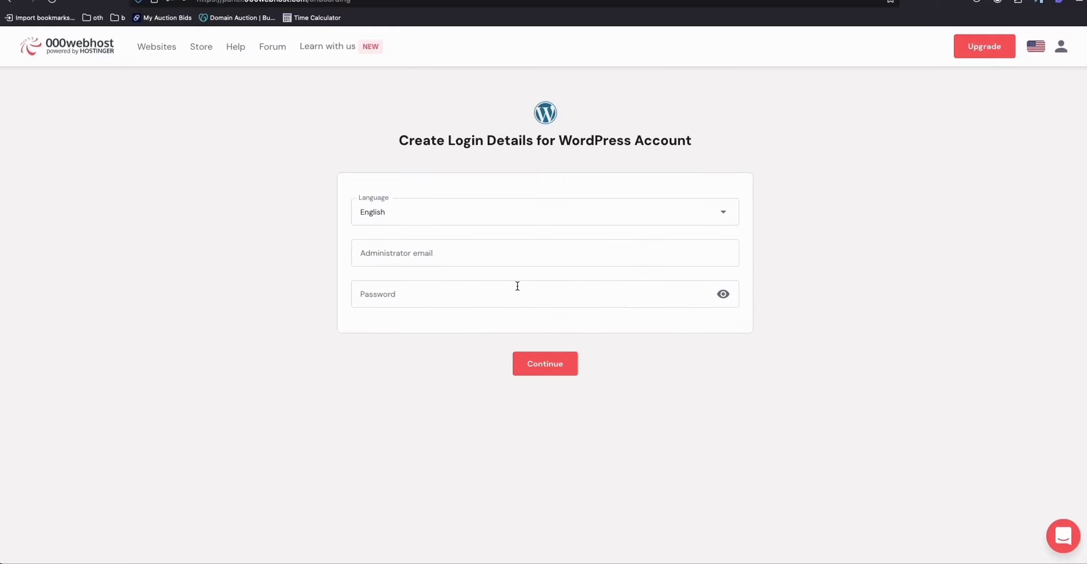
pyautogui.click(508, 253)
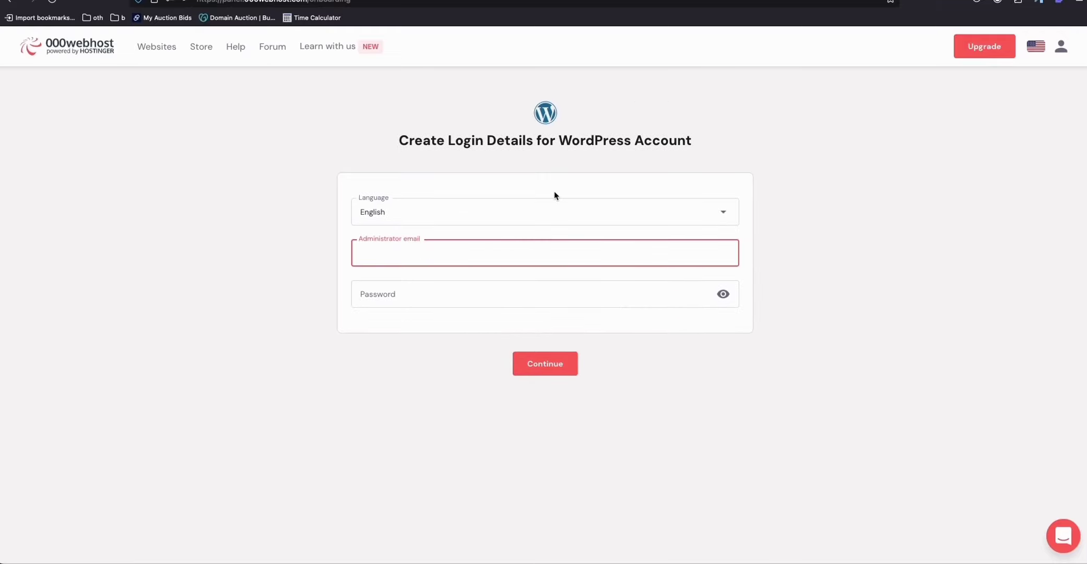
pyautogui.click(522, 294)
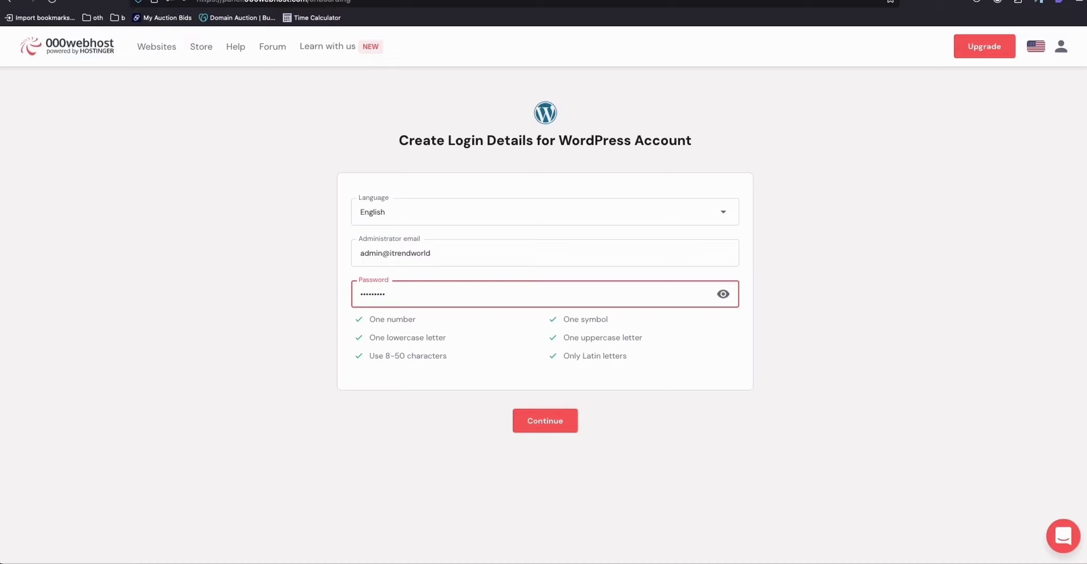
pyautogui.click(572, 427)
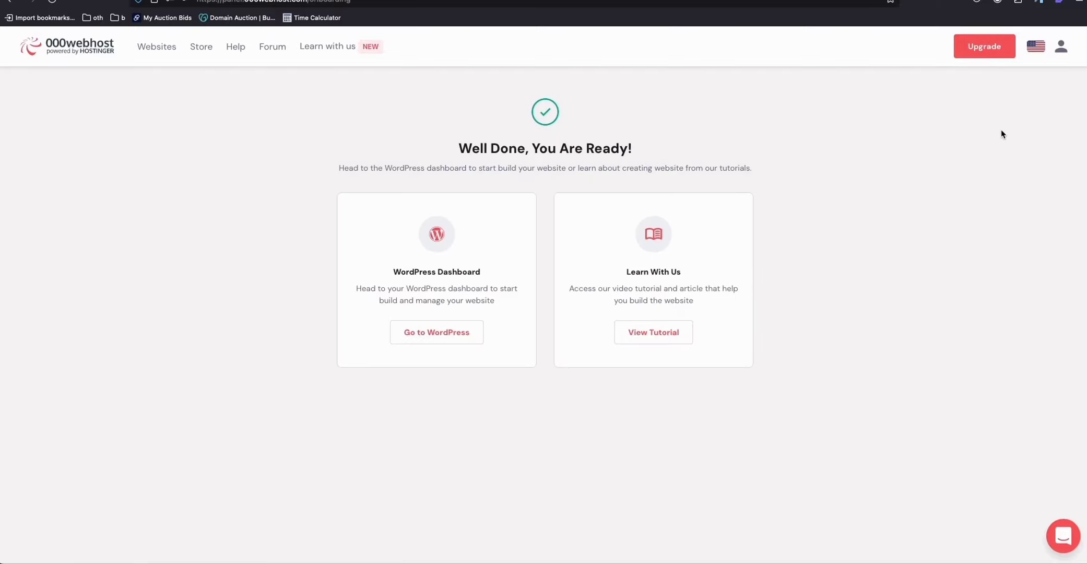
# Open the casino248 WordPress dashboard, view the live site, and close the Hostinger 'Did you know?' notice
pyautogui.click(454, 331)
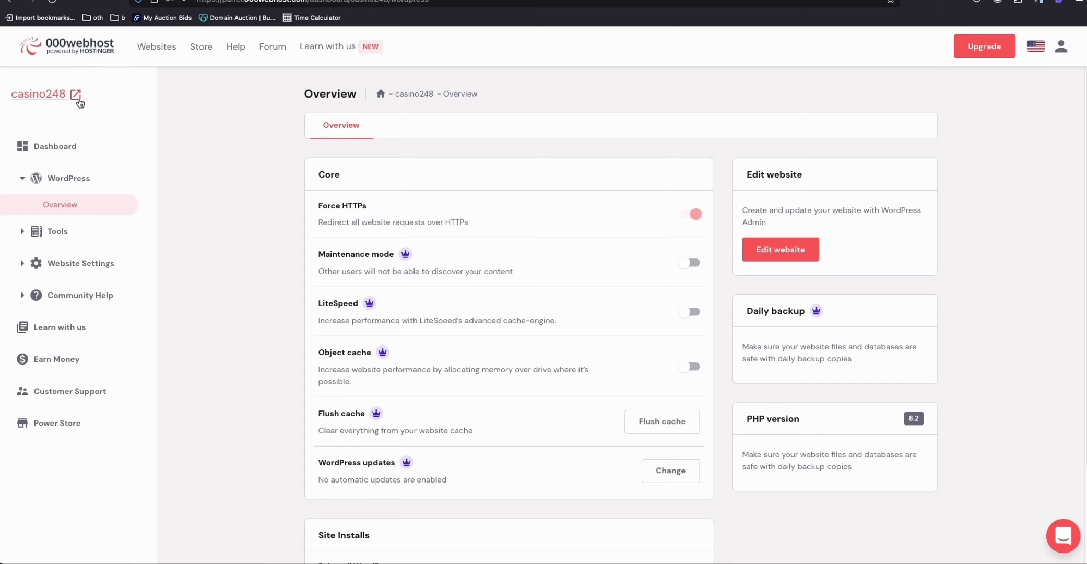
pyautogui.click(55, 104)
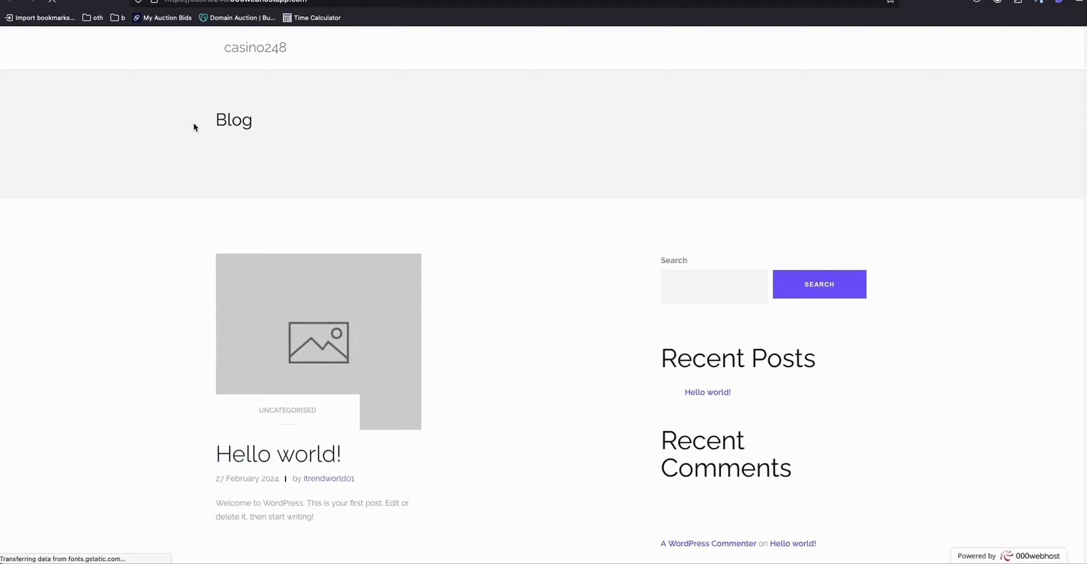
pyautogui.click(154, 1)
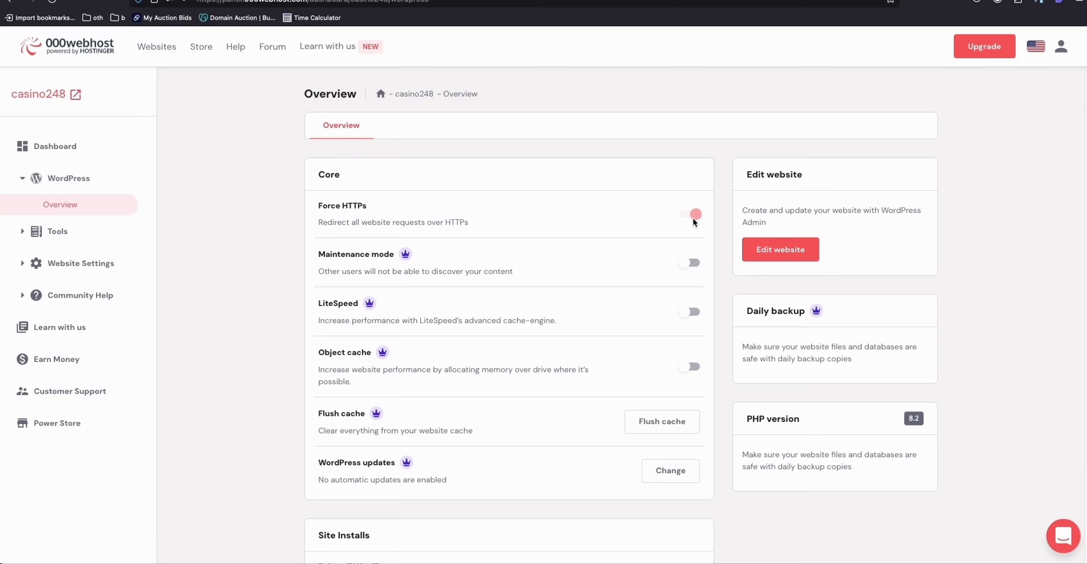
pyautogui.click(786, 256)
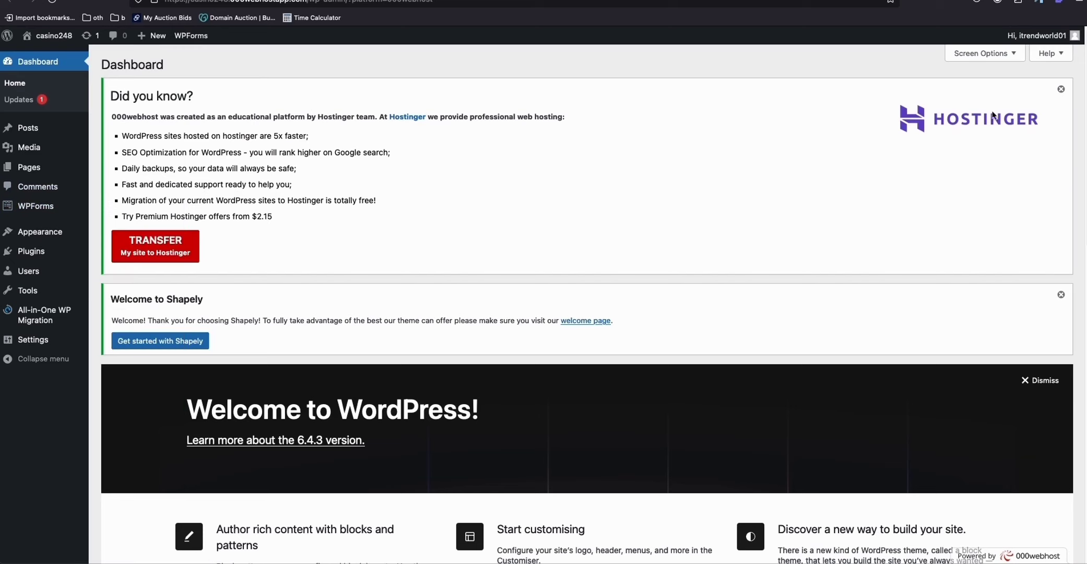
pyautogui.click(1062, 90)
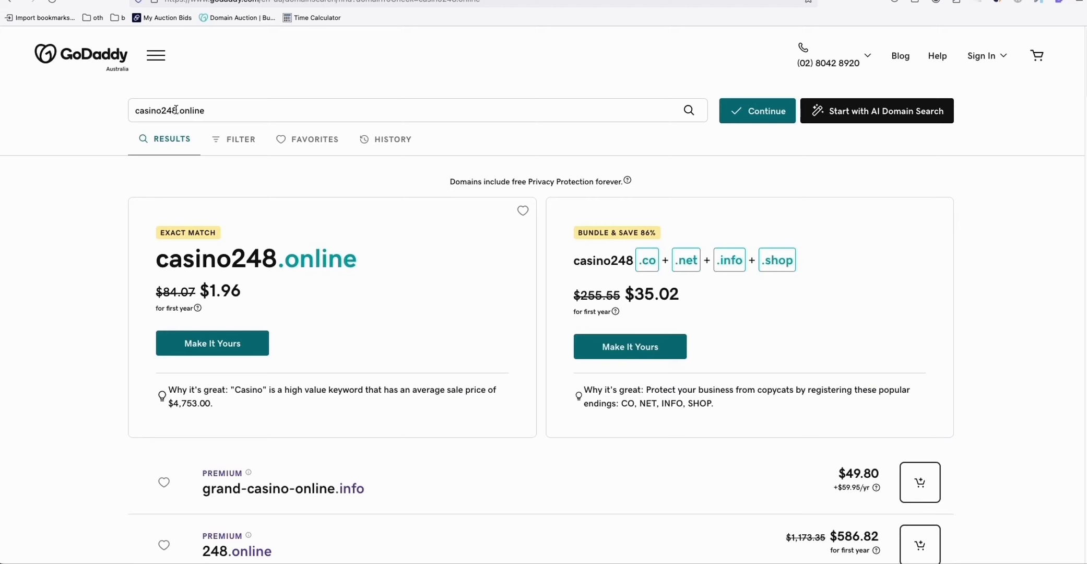
# Highlight casino248.online, its $1.96 first-year price and the original $84.07 price on GoDaddy
pyautogui.doubleClick(286, 258)
pyautogui.tripleClick(258, 262)
pyautogui.click(265, 269)
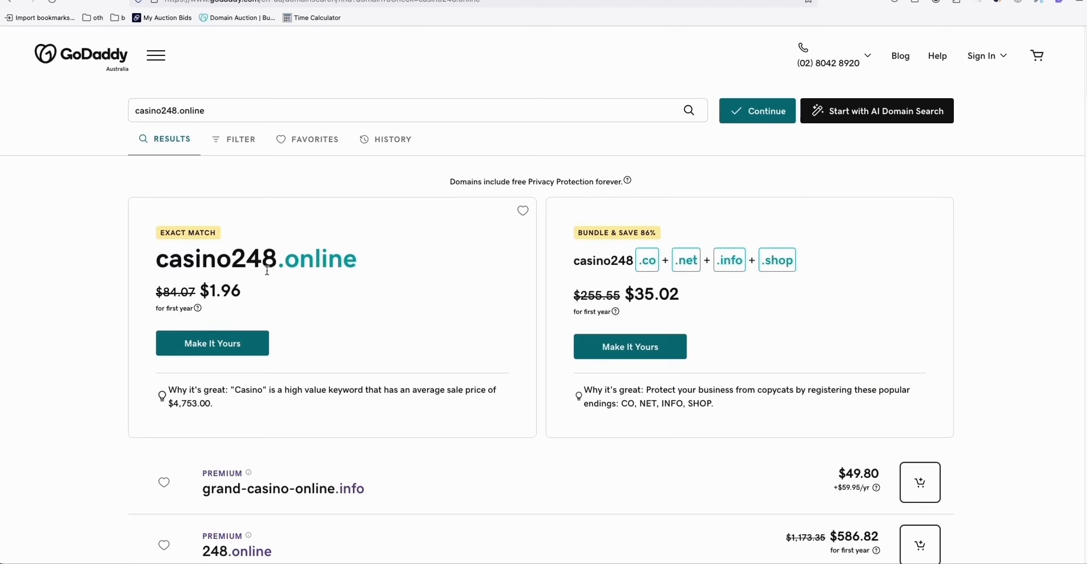
pyautogui.doubleClick(211, 289)
pyautogui.click(259, 296)
pyautogui.moveTo(175, 290); pyautogui.dragTo(163, 291)
pyautogui.tripleClick(280, 267)
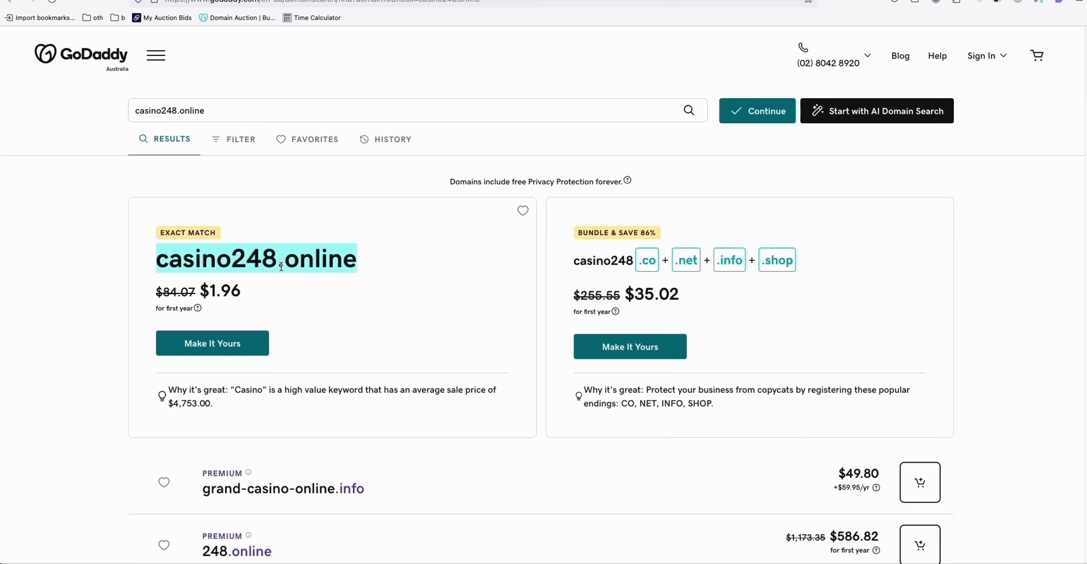
pyautogui.doubleClick(327, 268)
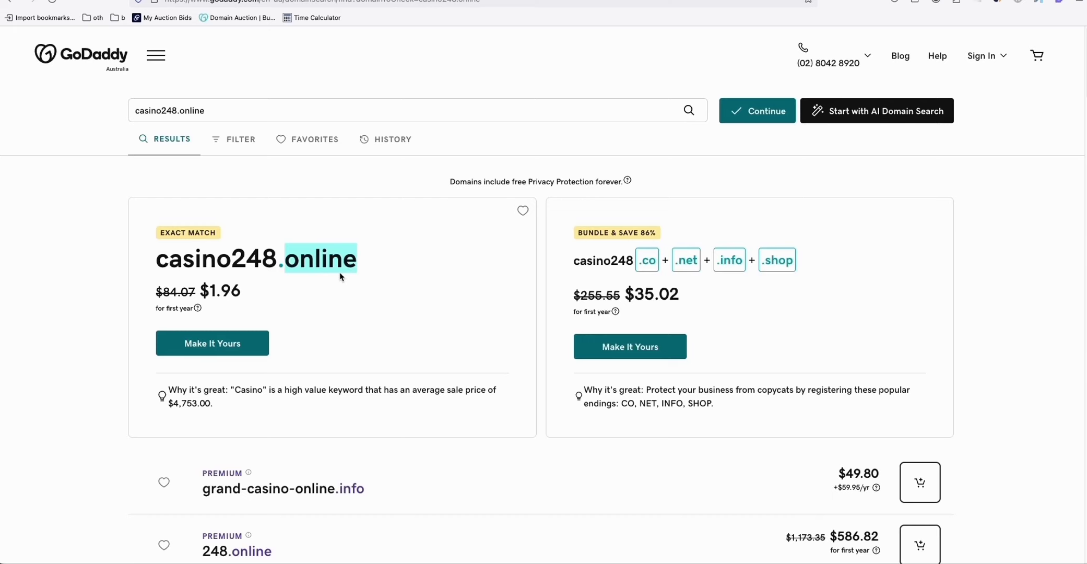
pyautogui.tripleClick(340, 276)
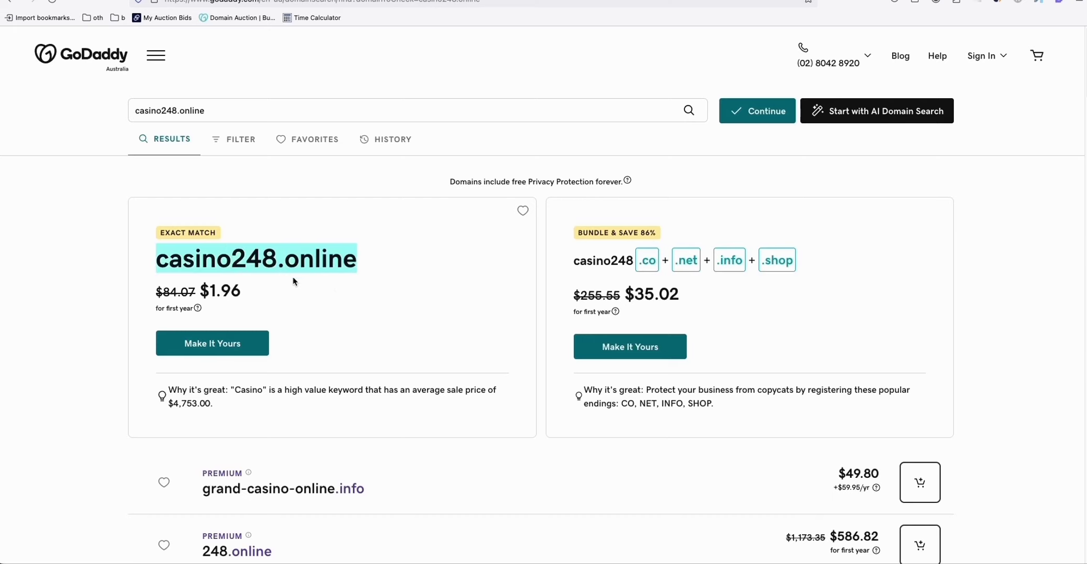
pyautogui.click(295, 299)
pyautogui.moveTo(201, 291); pyautogui.dragTo(237, 291)
pyautogui.click(236, 291)
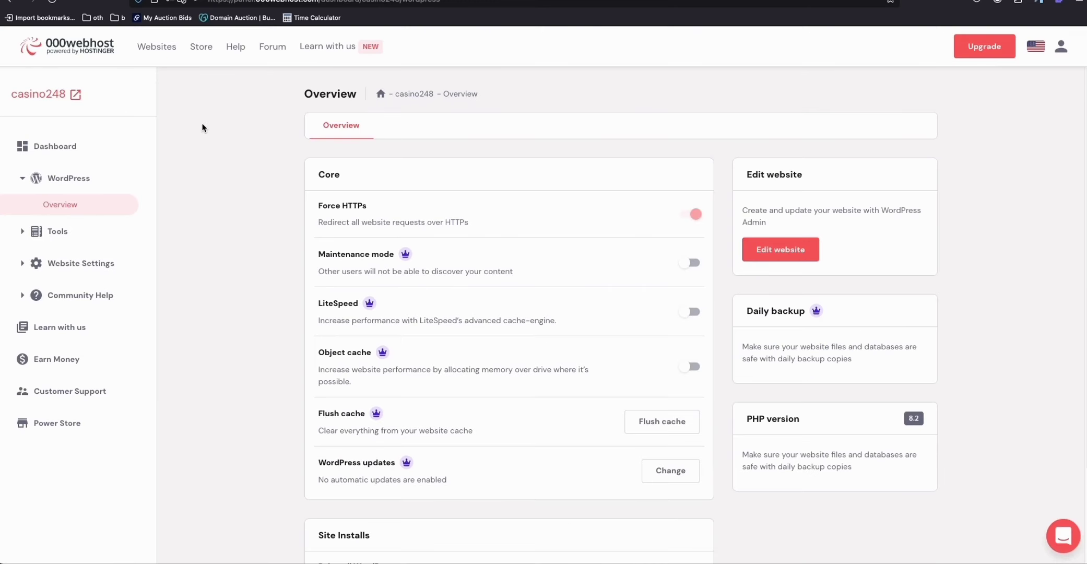
# Open the casino248 site's web address settings and start pointing an existing domain to it
pyautogui.click(66, 236)
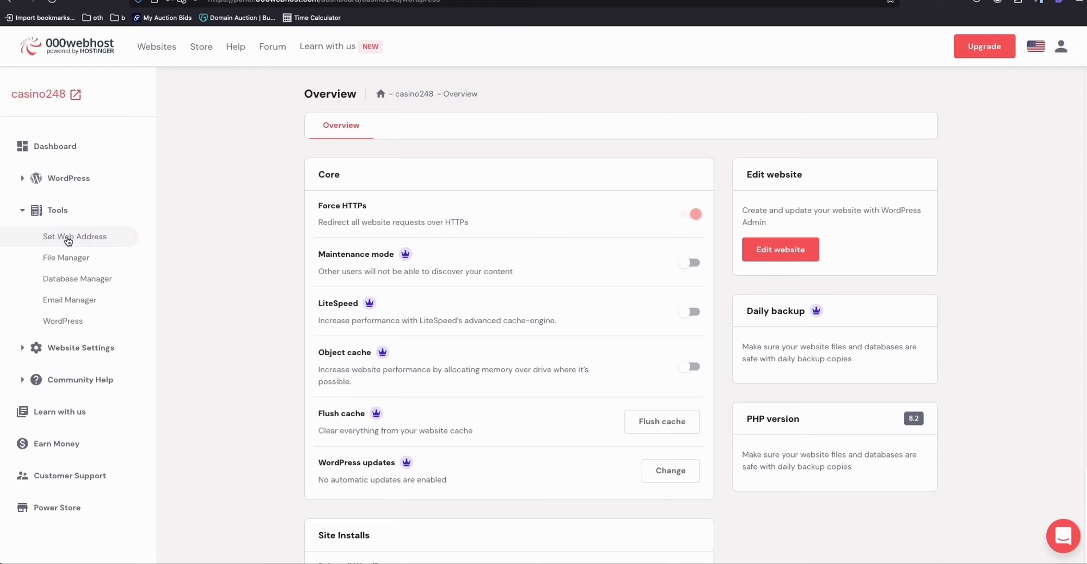
pyautogui.click(74, 236)
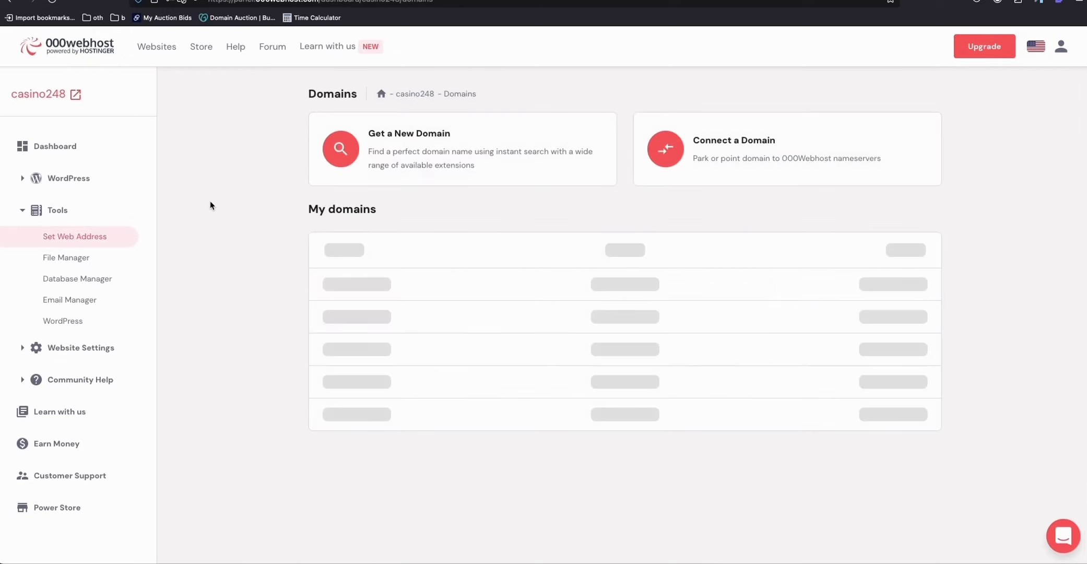
pyautogui.click(744, 141)
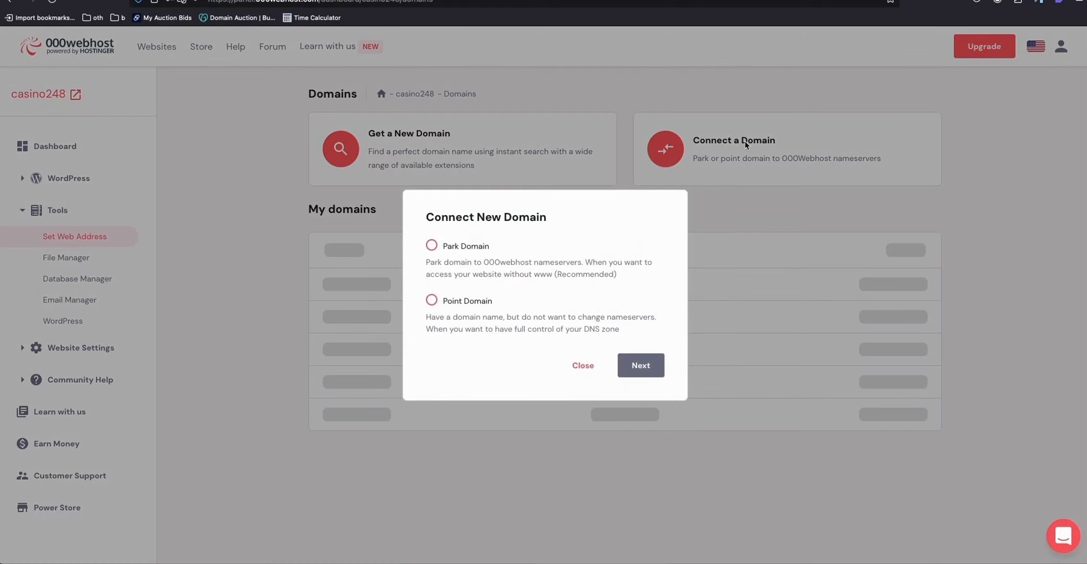
pyautogui.click(484, 301)
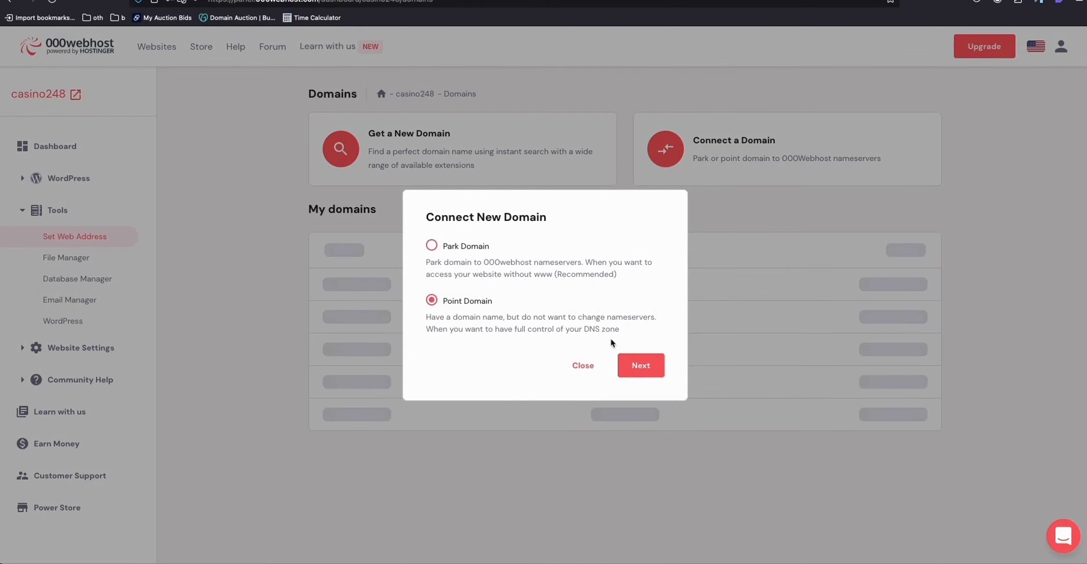
pyautogui.click(643, 362)
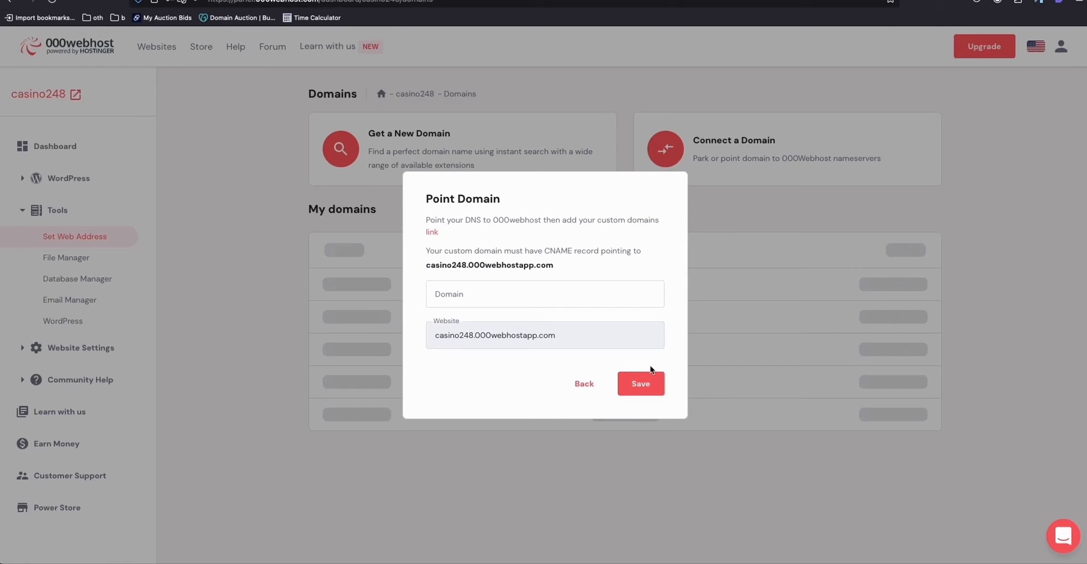
pyautogui.click(577, 291)
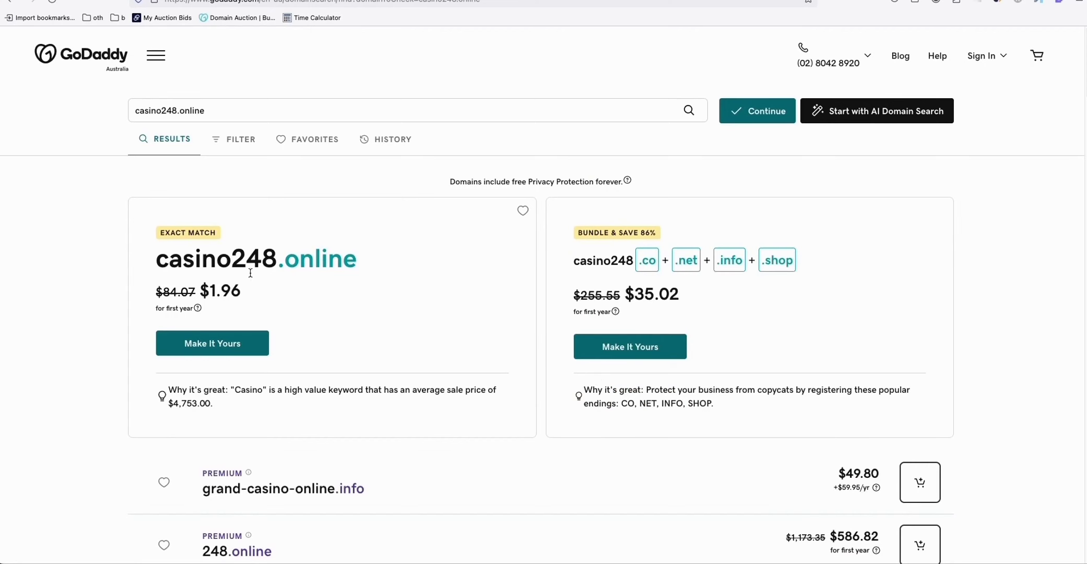
# Review the casino248.online domain name and prices, then close the Connect a Domain dialog
pyautogui.moveTo(247, 288); pyautogui.dragTo(206, 288)
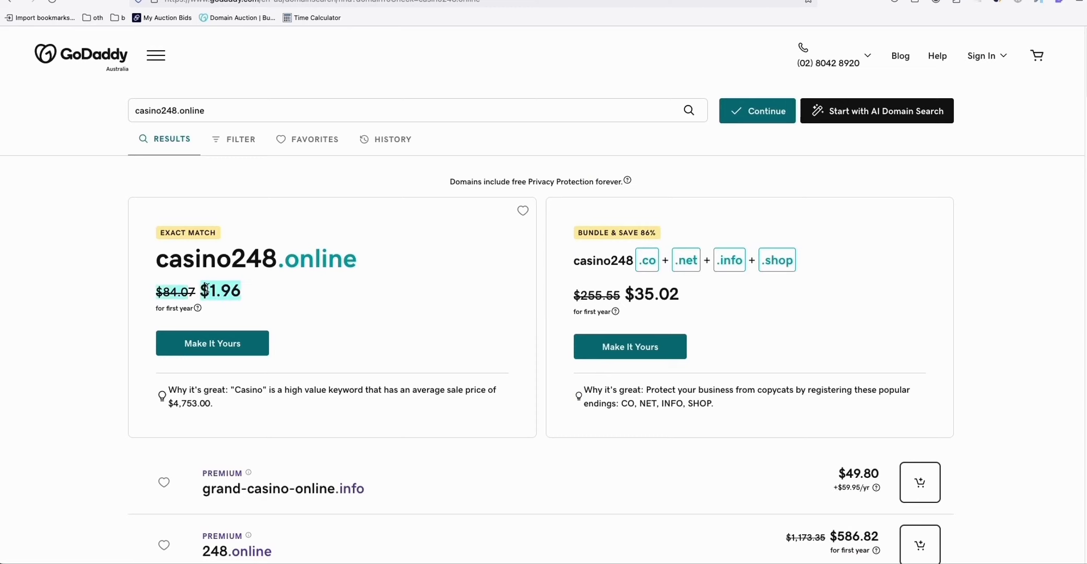
pyautogui.click(215, 290)
pyautogui.moveTo(357, 260); pyautogui.dragTo(299, 267)
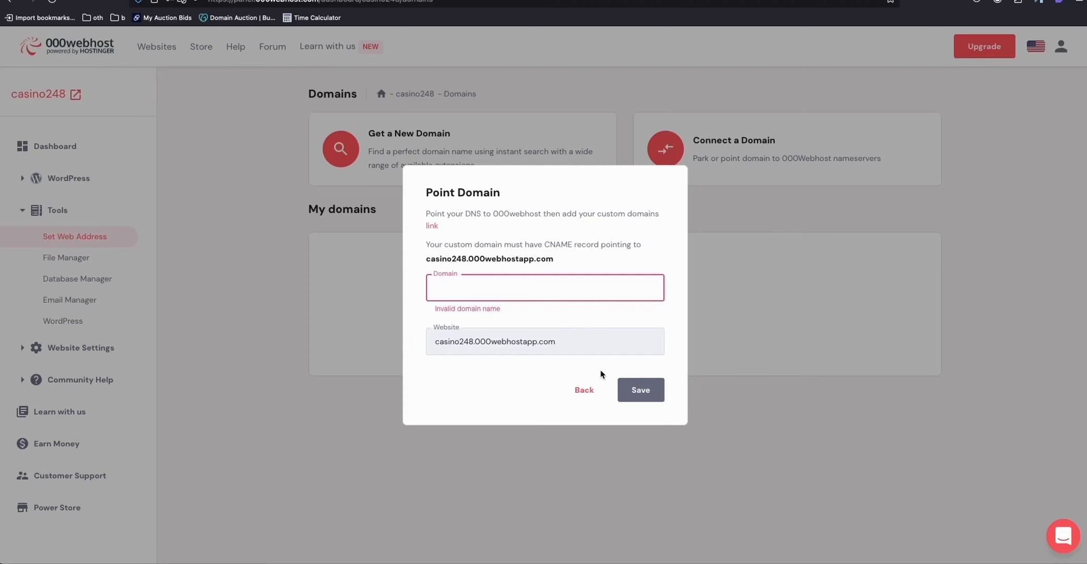
pyautogui.click(586, 389)
pyautogui.click(591, 366)
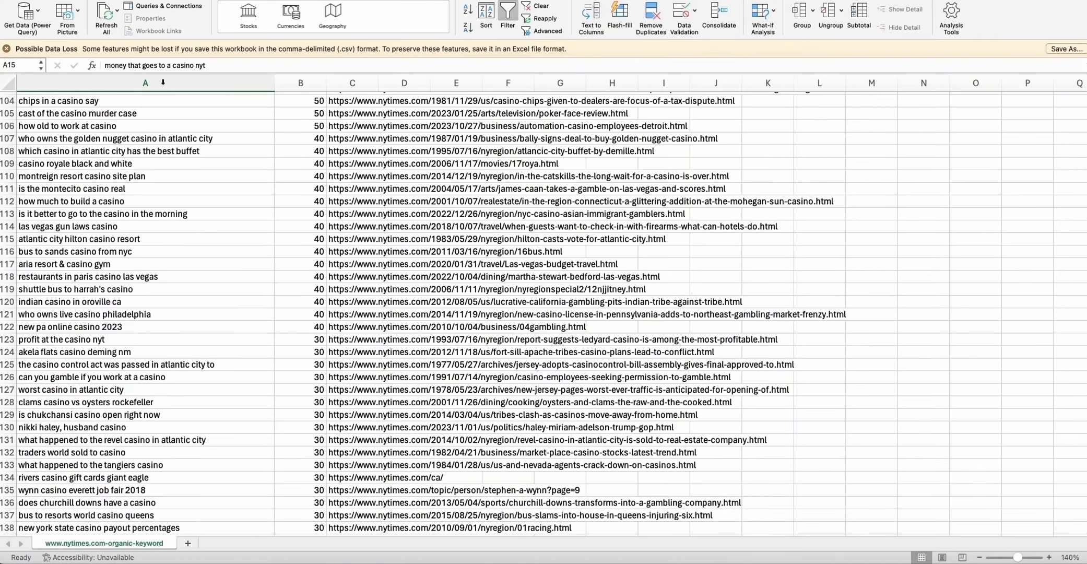
# Copy the keywords A2:A50, from 'casino buses to atlantic city' down, and return to the browser
pyautogui.scroll(20, 255, 268)
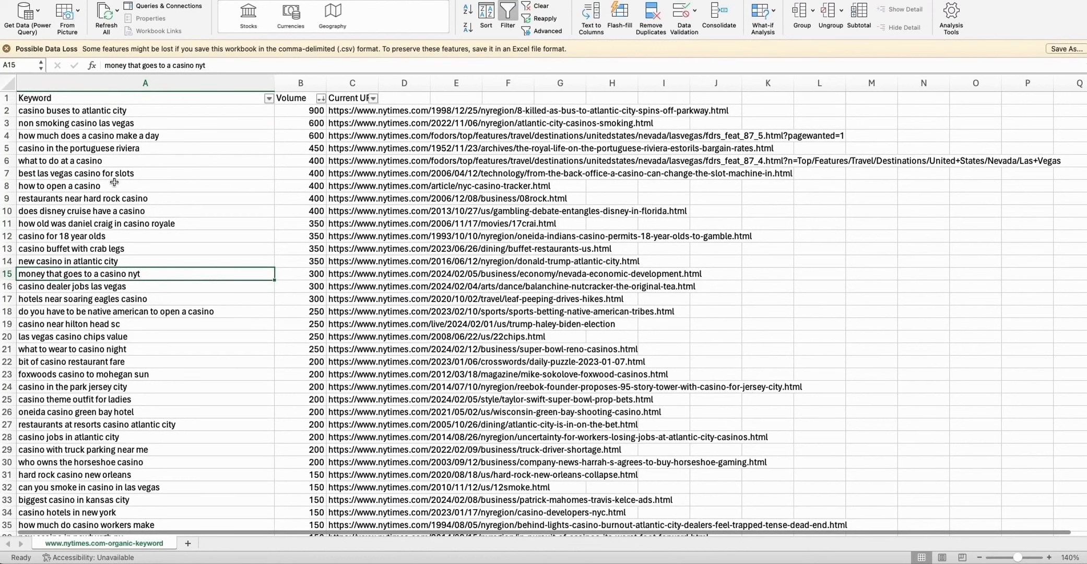
pyautogui.click(93, 111)
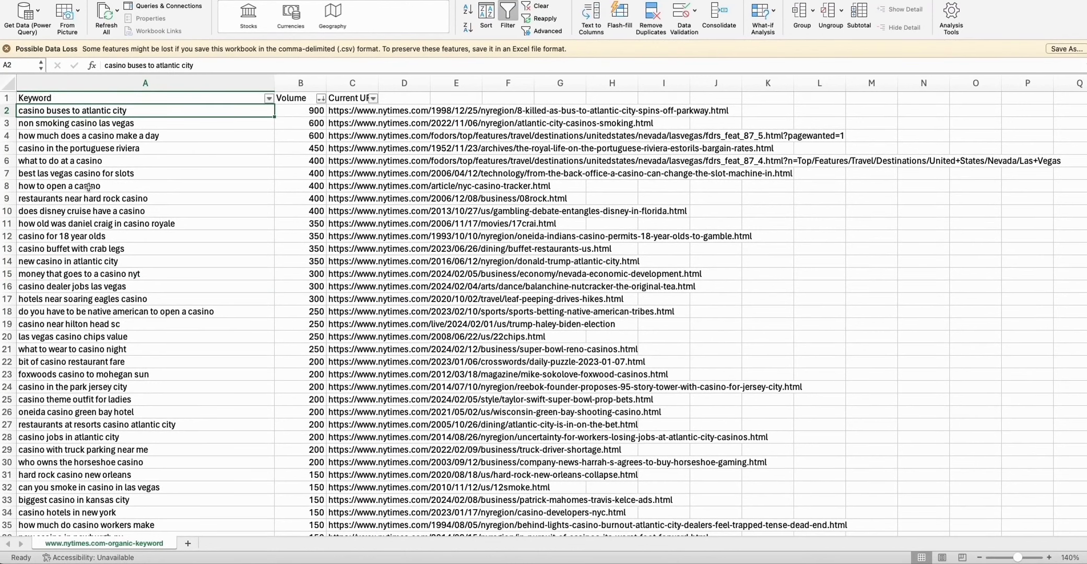
pyautogui.scroll(-10, 140, 342)
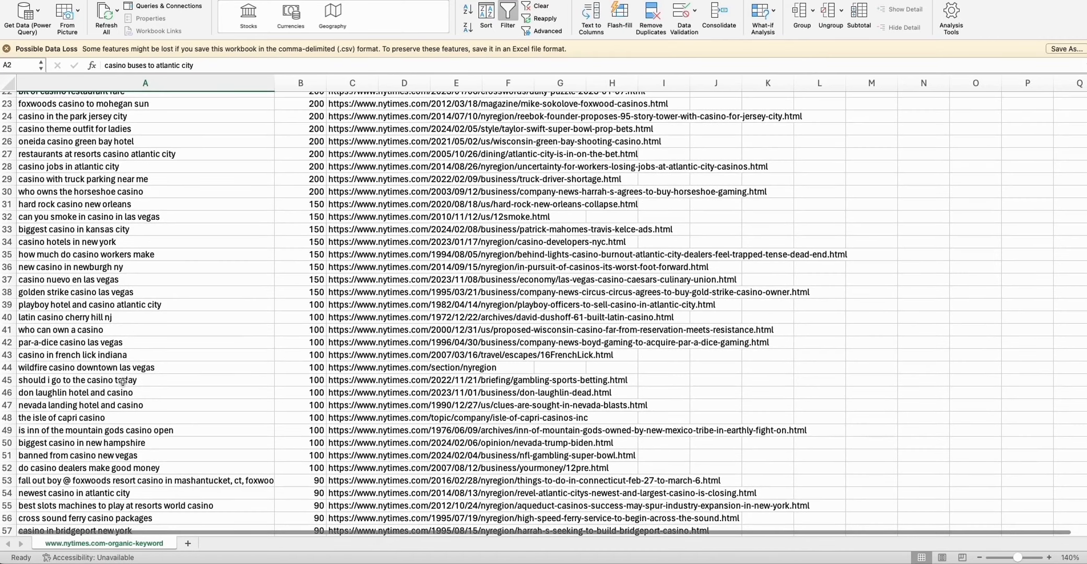
pyautogui.keyDown('shift'); pyautogui.click(91, 442); pyautogui.keyUp('shift')
pyautogui.scroll(5, 201, 378)
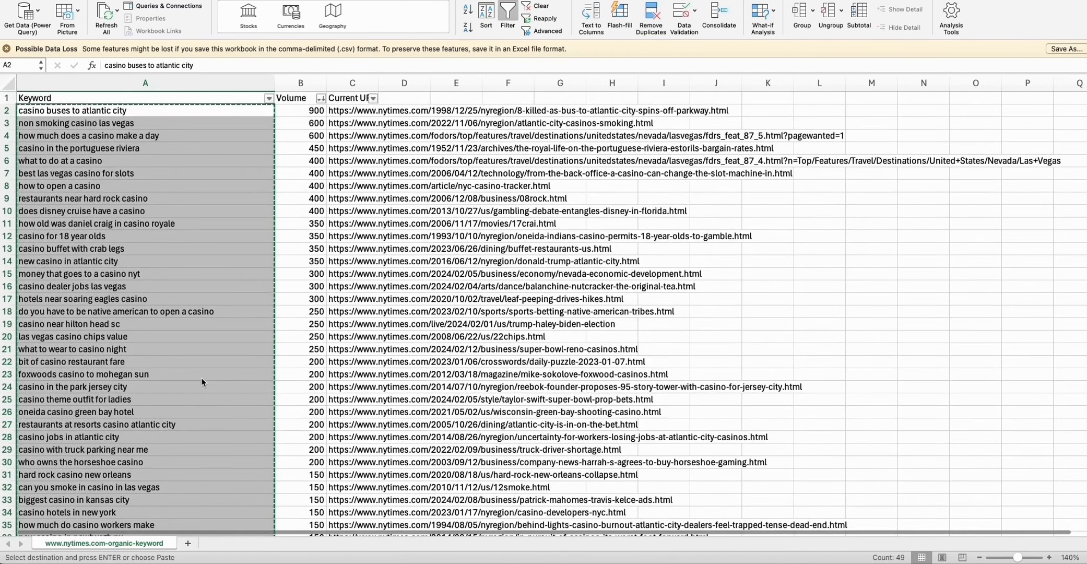
pyautogui.press('super+c')
pyautogui.press('super+Tab')
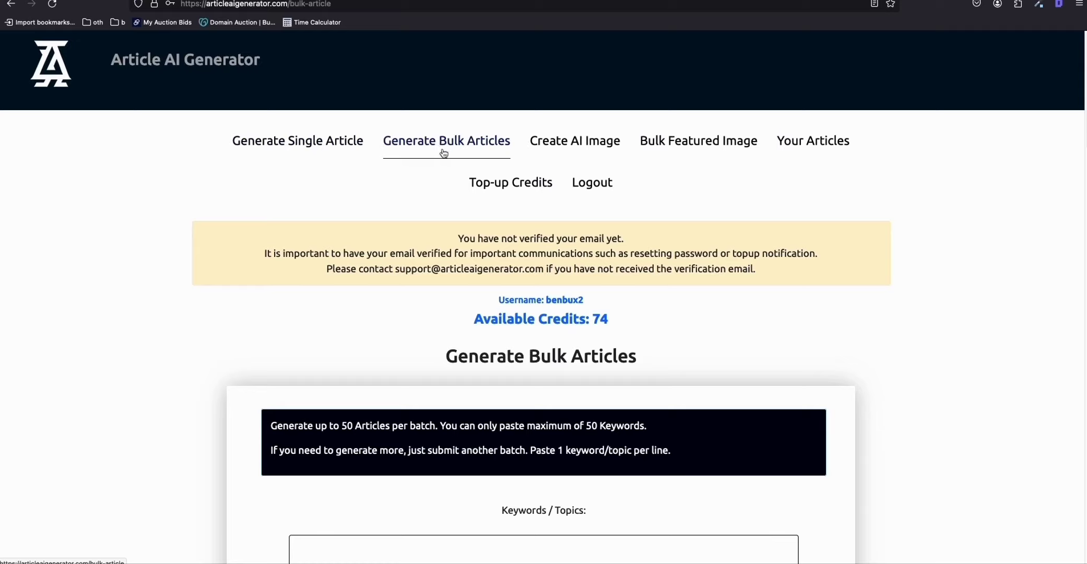
# Add a WordPress site, pasting the casino248 blog's address as the WP SITE URL
pyautogui.scroll(-10, 500, 245)
pyautogui.scroll(-5, 491, 296)
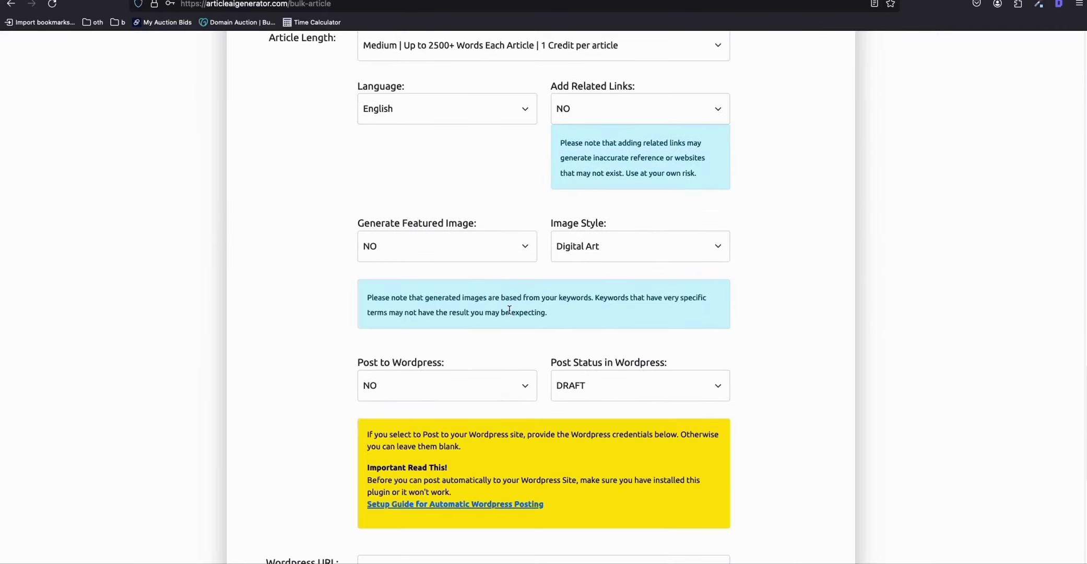
pyautogui.click(401, 514)
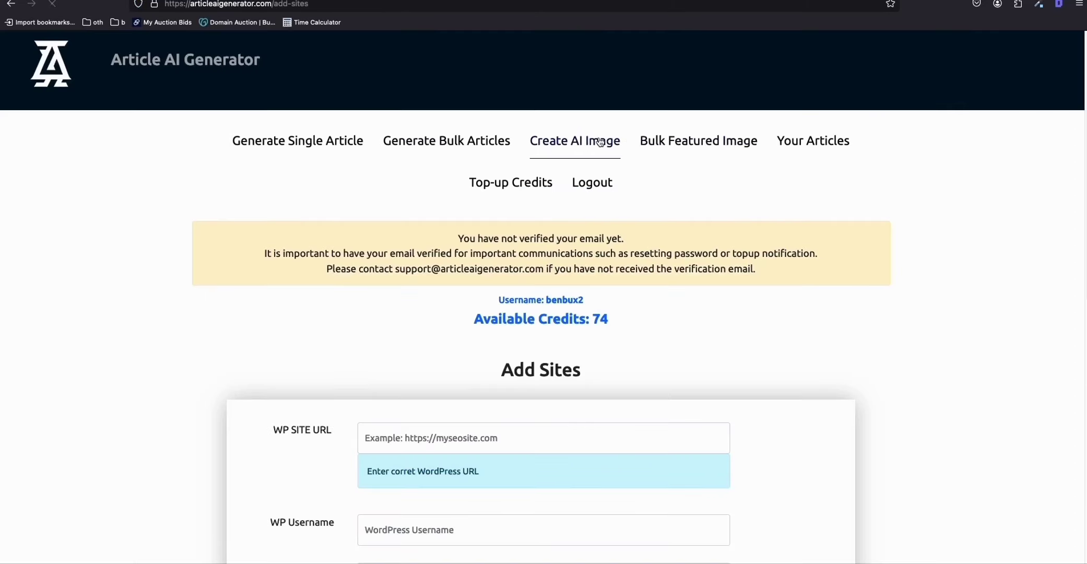
pyautogui.hotkey('ctrl', 'Tab')
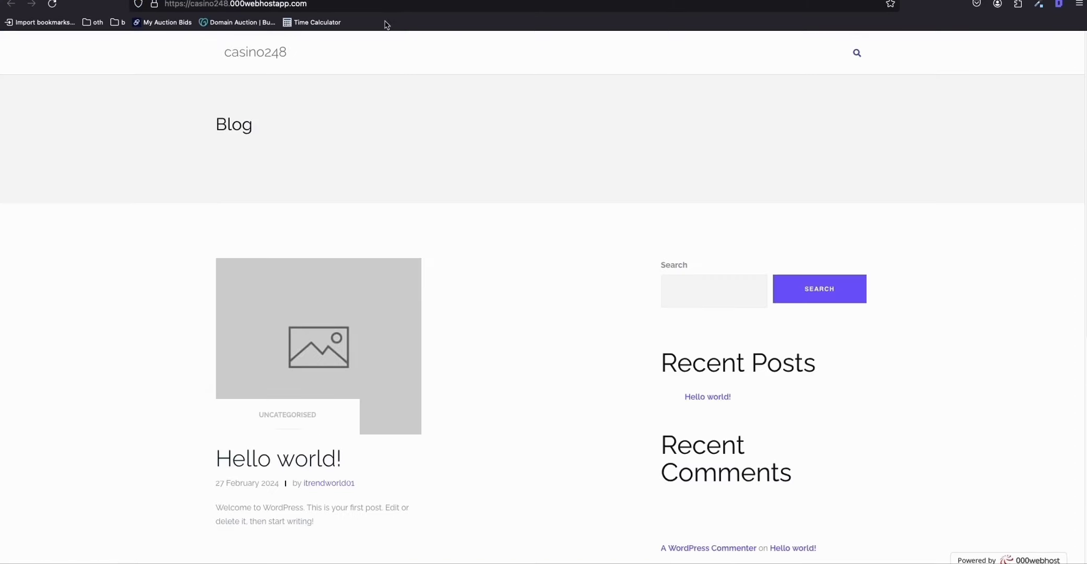
pyautogui.click(333, 4)
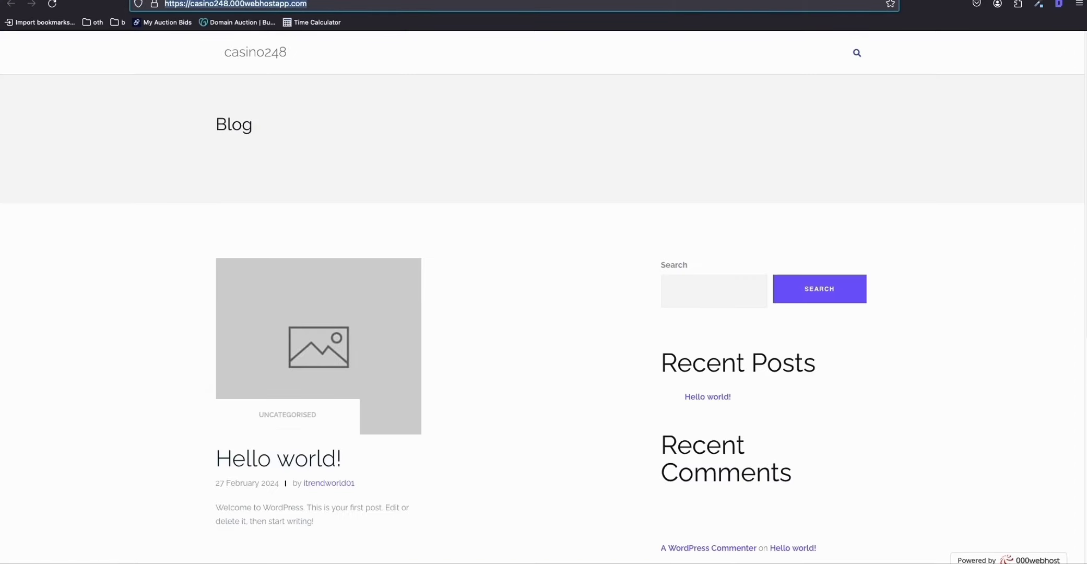
pyautogui.hotkey('ctrl', 'c')
pyautogui.hotkey('ctrl', 'Tab')
pyautogui.click(443, 347)
pyautogui.hotkey('ctrl', 'v')
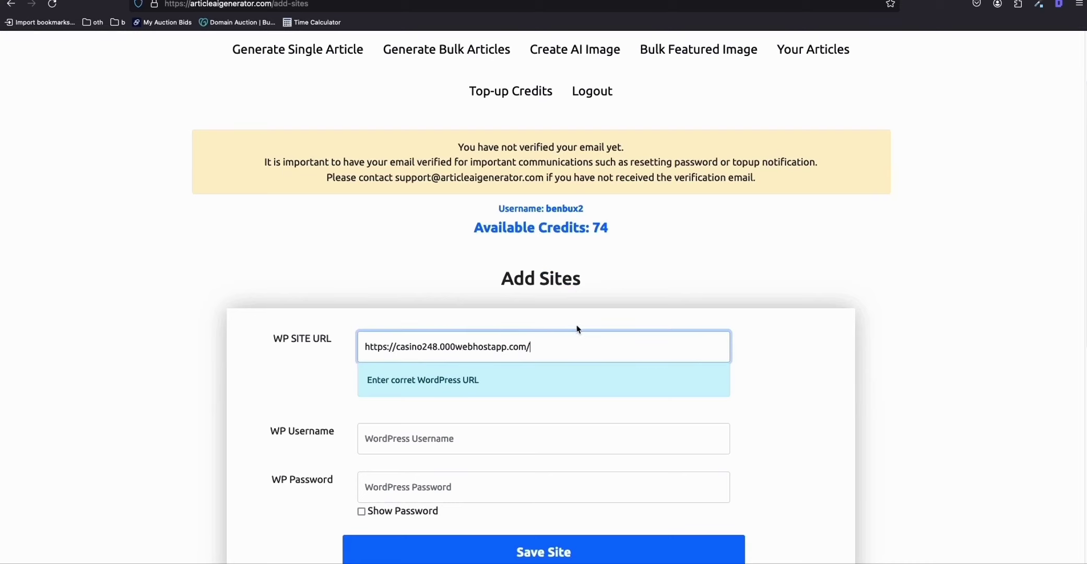
# Autofill the WordPress login, save the site, and go to Generate Bulk Articles
pyautogui.click(543, 486)
pyautogui.press('Return')
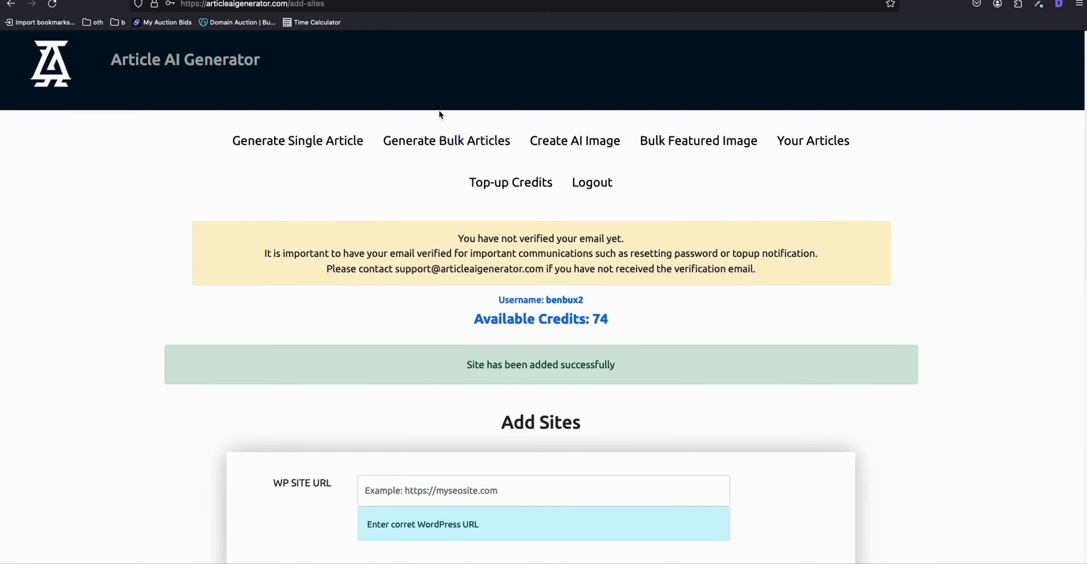
pyautogui.scroll(-2, 388, 196)
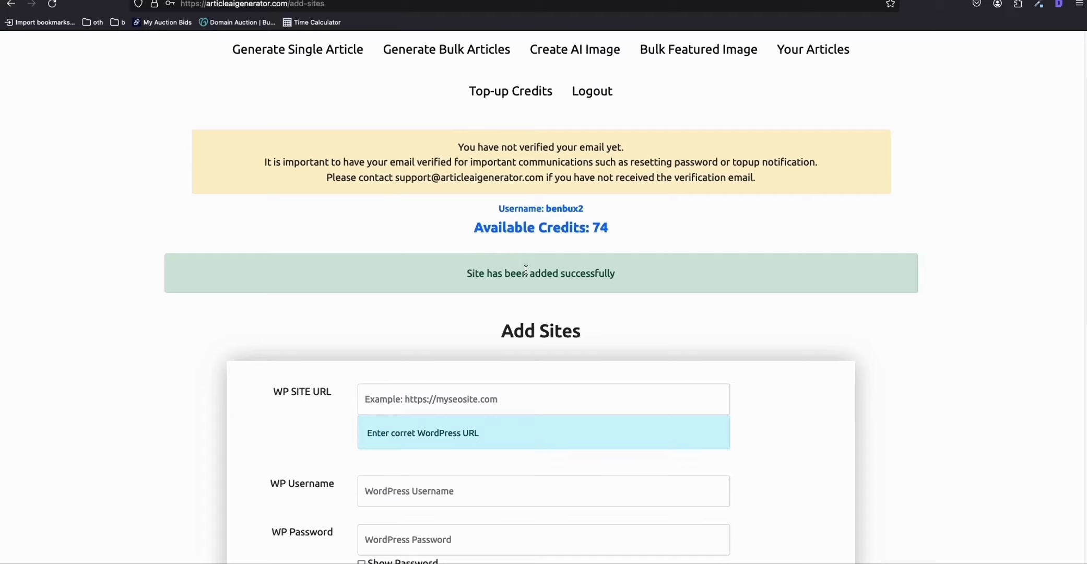
pyautogui.scroll(2, 526, 270)
pyautogui.click(473, 136)
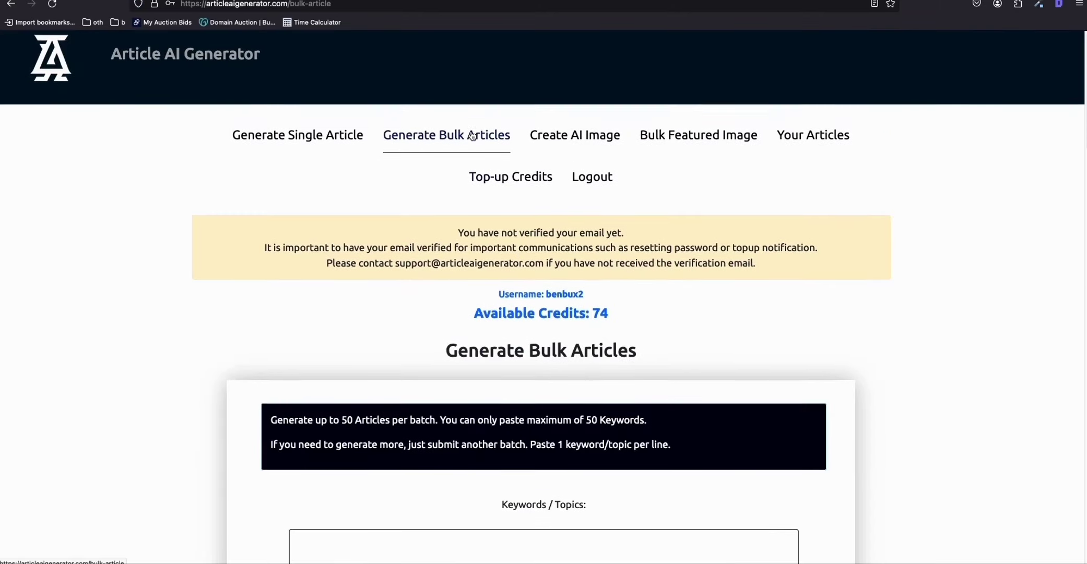
# Paste the Excel casino keywords A2:A50 into the Keywords / Topics box
pyautogui.scroll(-6, 475, 141)
pyautogui.click(365, 289)
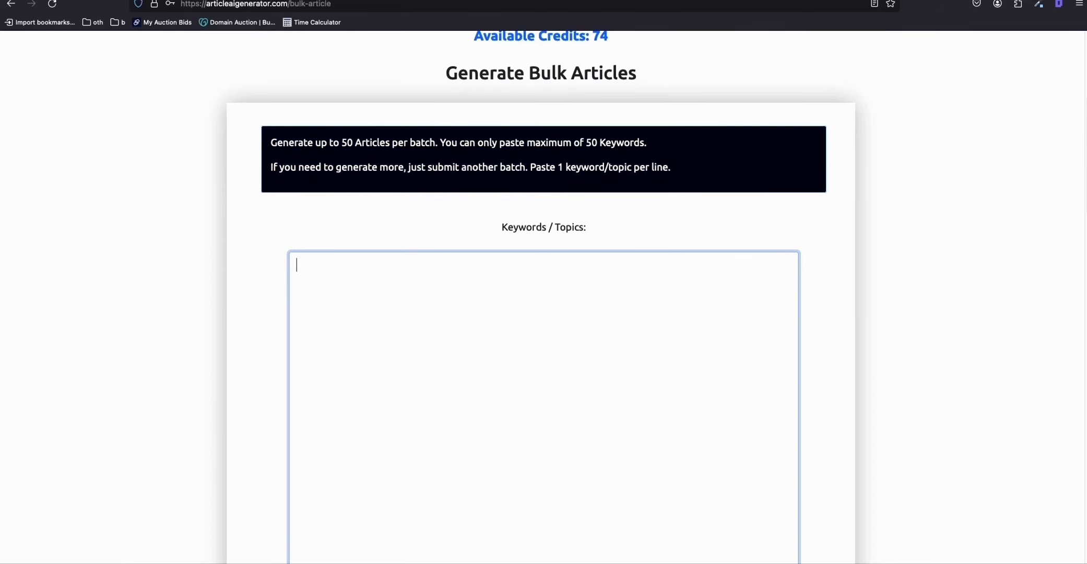
pyautogui.press('super+Tab')
pyautogui.rightClick(121, 285)
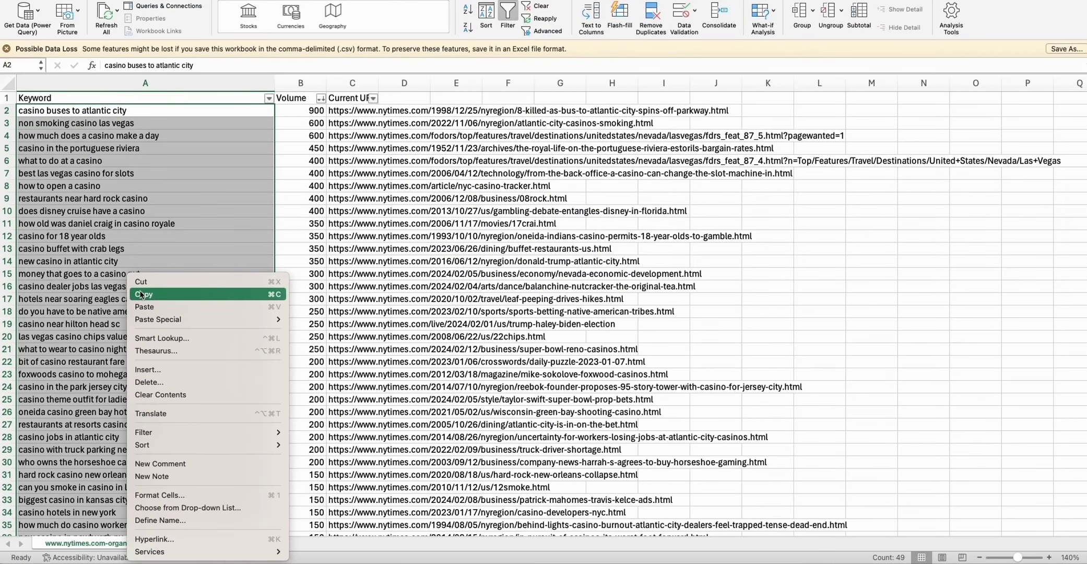
pyautogui.click(172, 294)
pyautogui.scroll(-10, 58, 337)
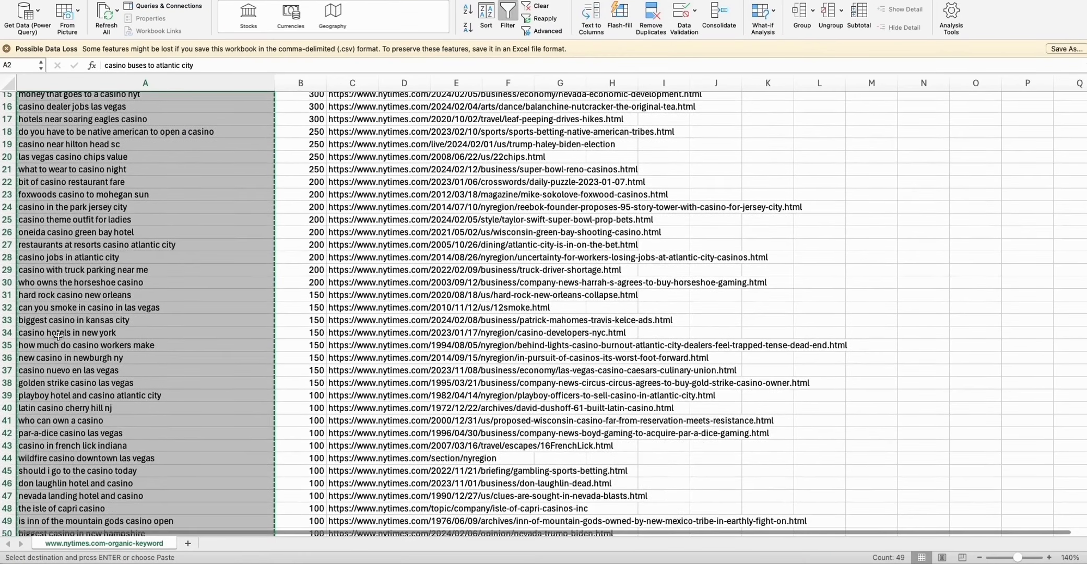
pyautogui.press('super+Tab')
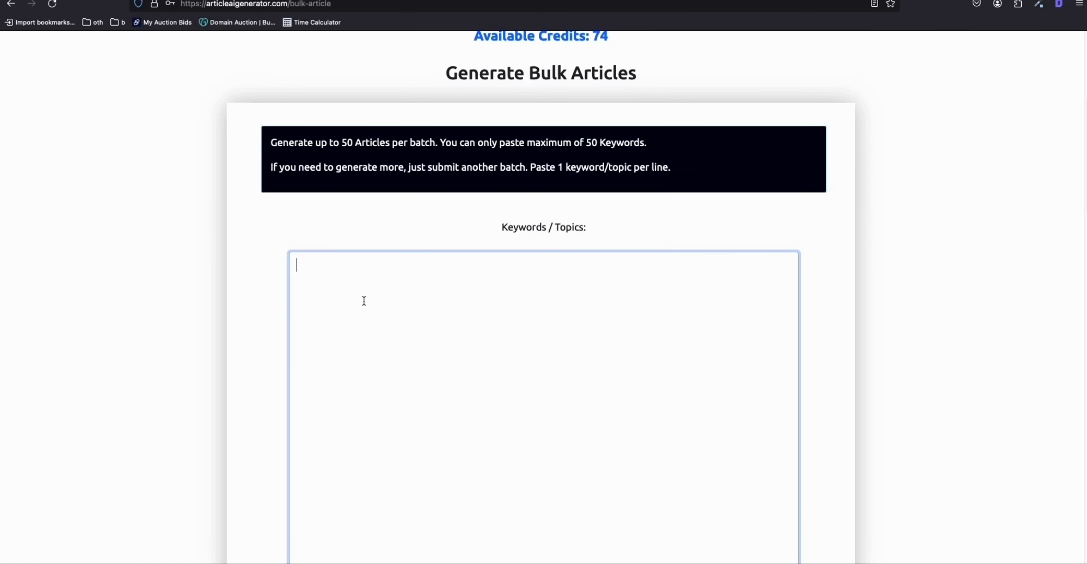
pyautogui.press('super+v')
# Keep the article length at Medium
pyautogui.scroll(-8, 365, 274)
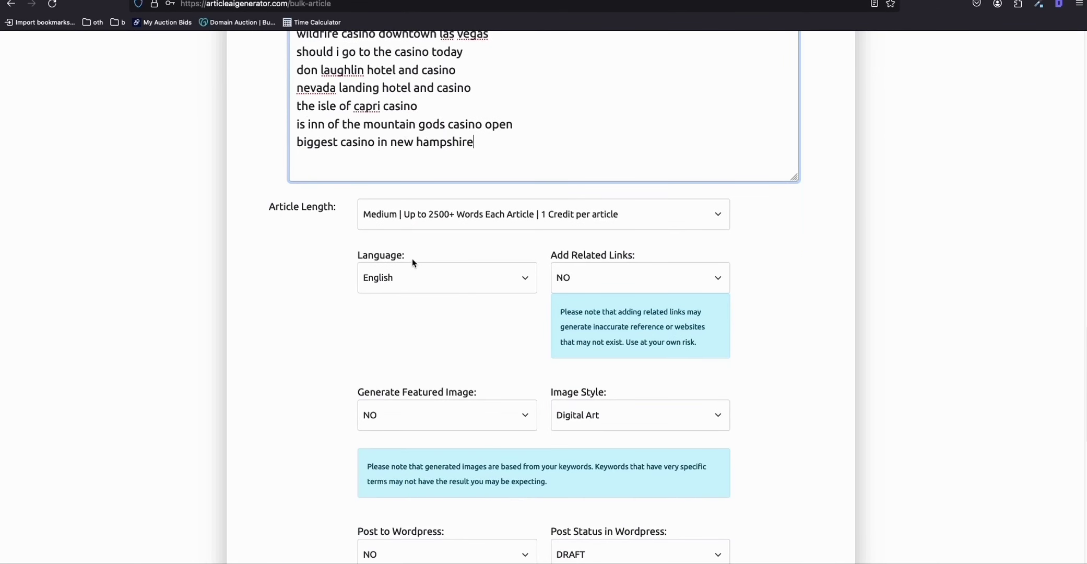
pyautogui.click(392, 220)
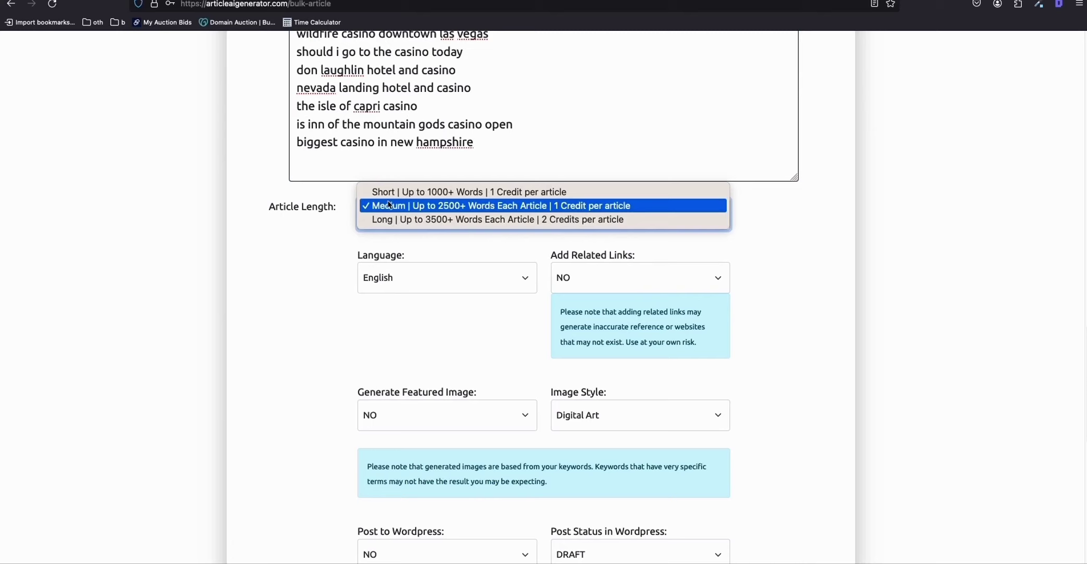
pyautogui.click(401, 193)
pyautogui.click(413, 220)
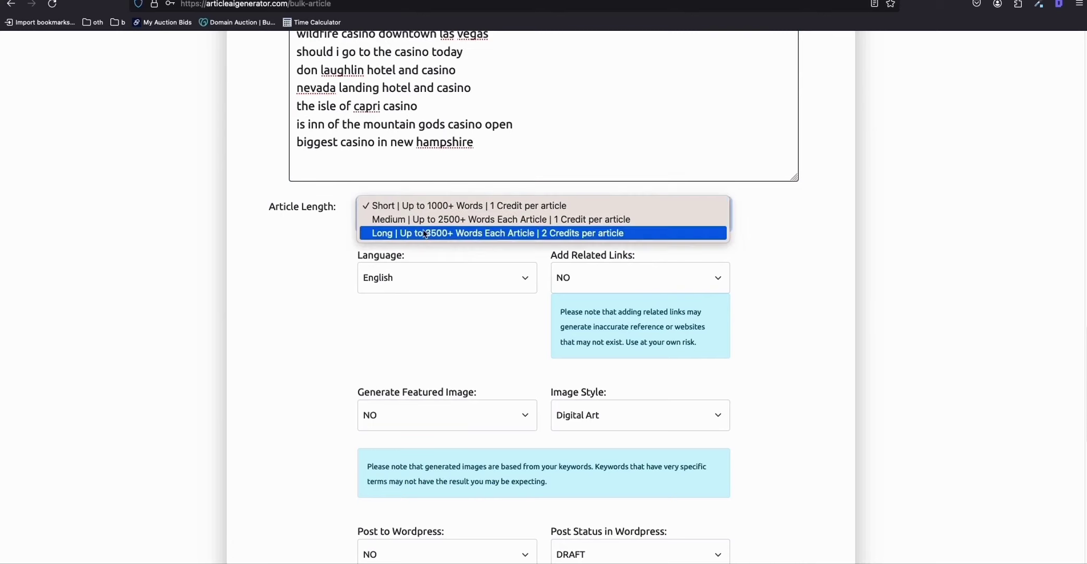
pyautogui.click(422, 220)
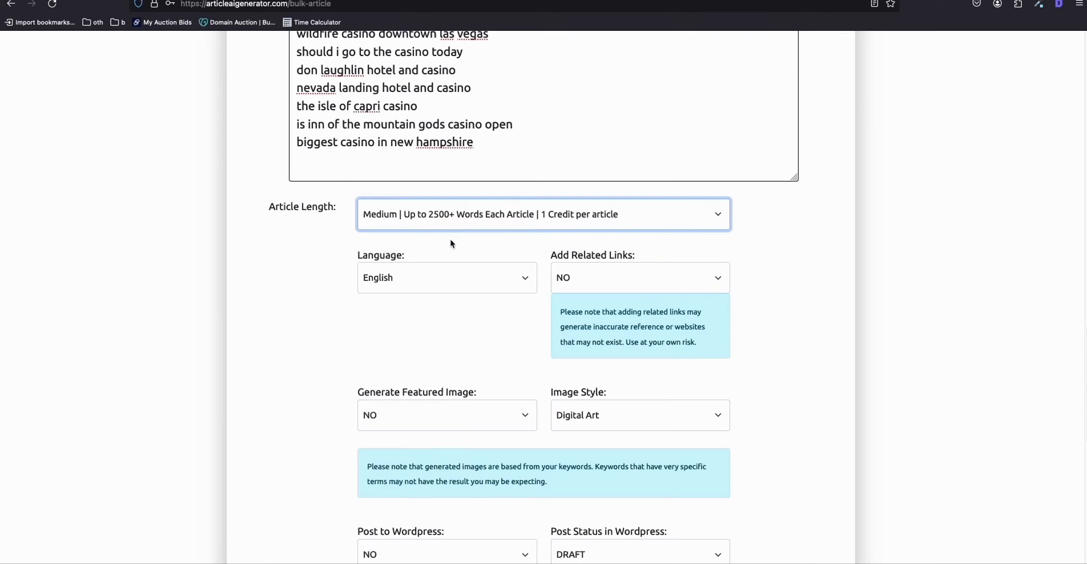
# Set Post to Wordpress to YES with post status PUBLISHED
pyautogui.scroll(-1, 465, 248)
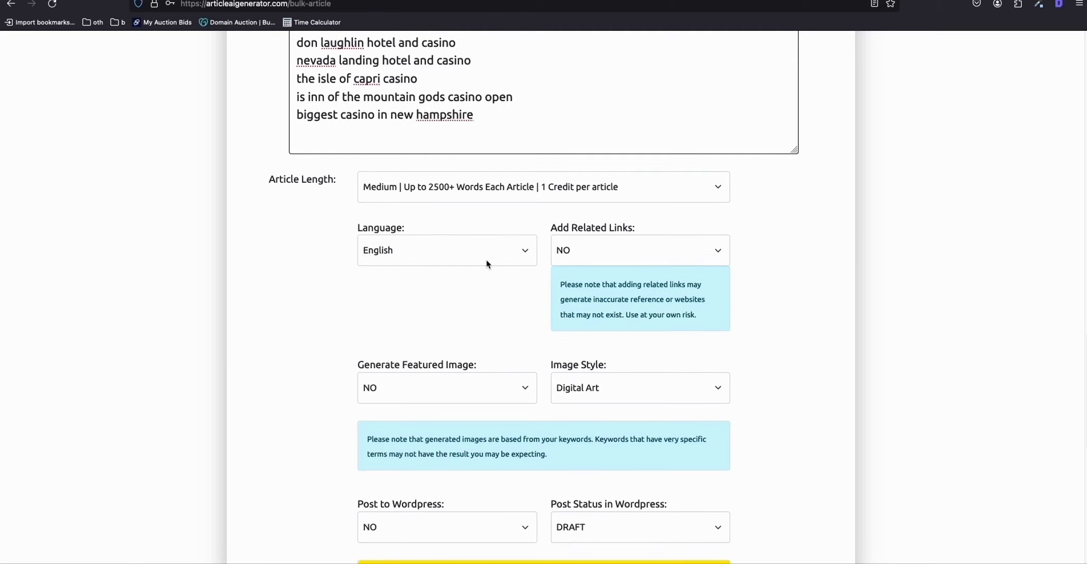
pyautogui.scroll(-6, 487, 264)
pyautogui.click(397, 383)
pyautogui.click(397, 381)
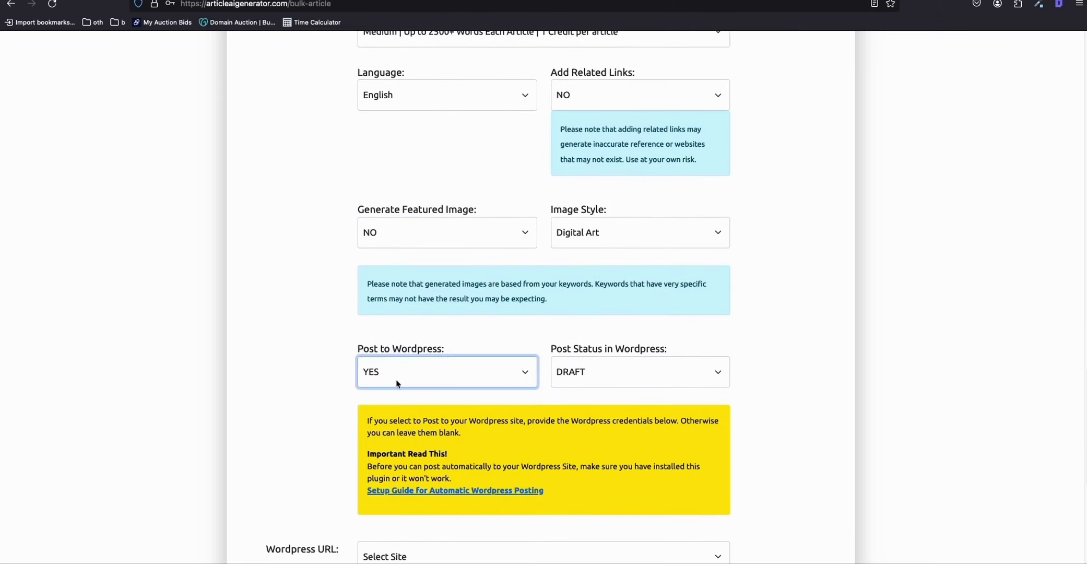
pyautogui.click(568, 372)
pyautogui.click(597, 379)
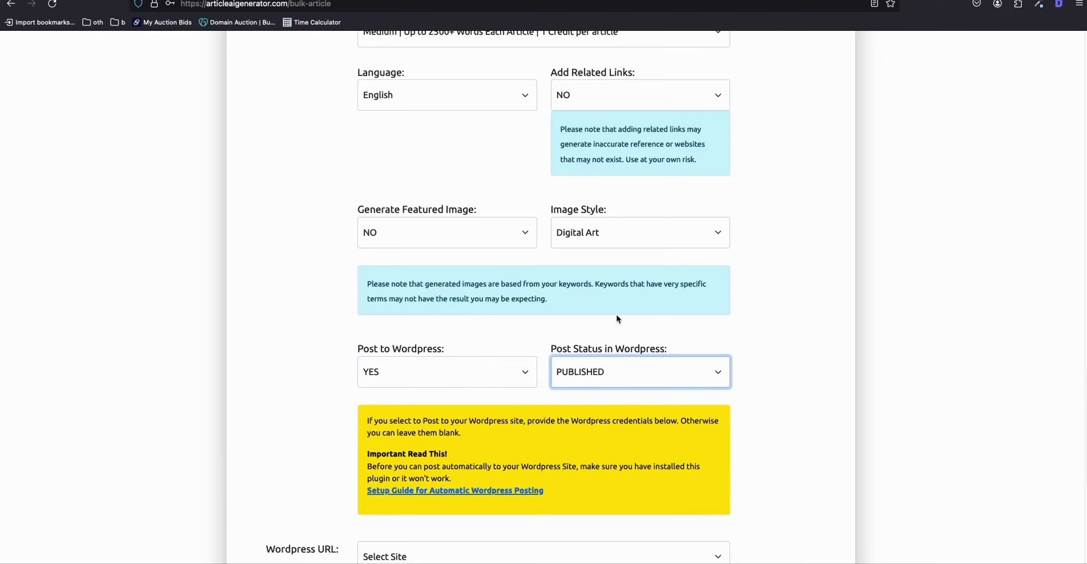
# Choose the casino248 site, generate the bulk articles, and view the generated articles list
pyautogui.scroll(-8, 622, 320)
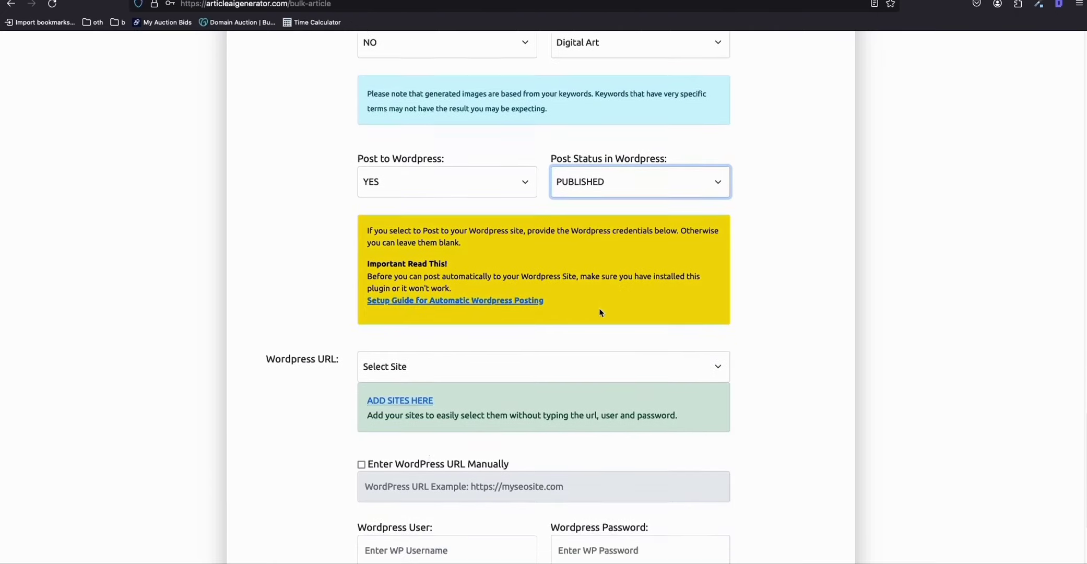
pyautogui.click(410, 291)
pyautogui.click(467, 420)
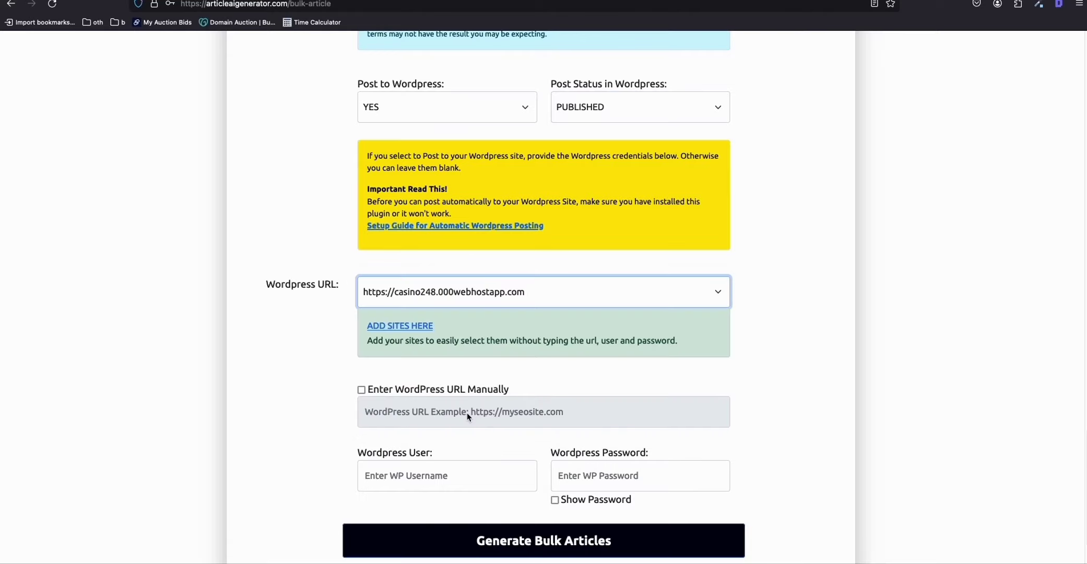
pyautogui.click(559, 540)
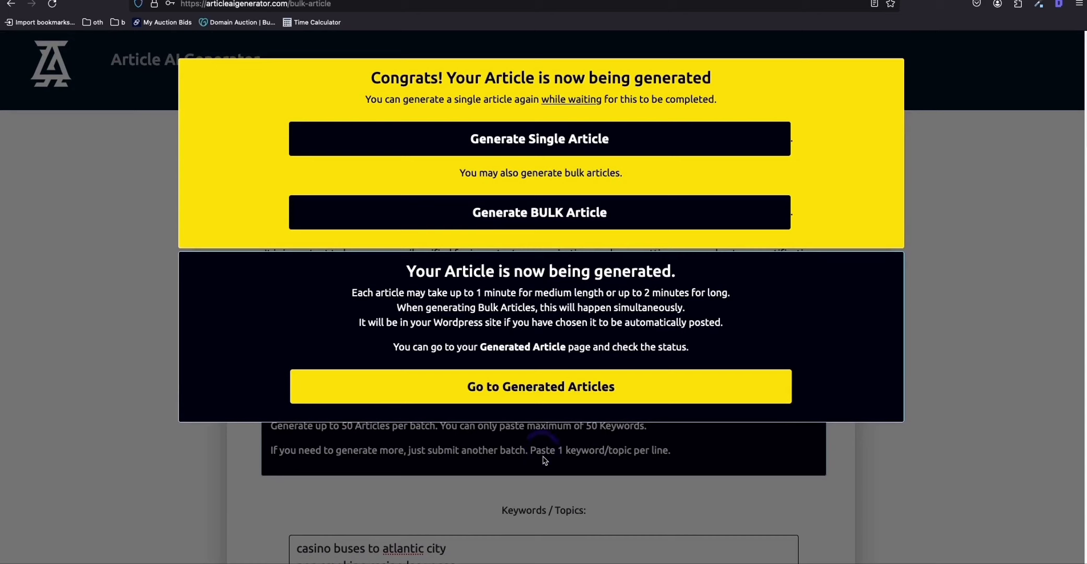
pyautogui.click(585, 393)
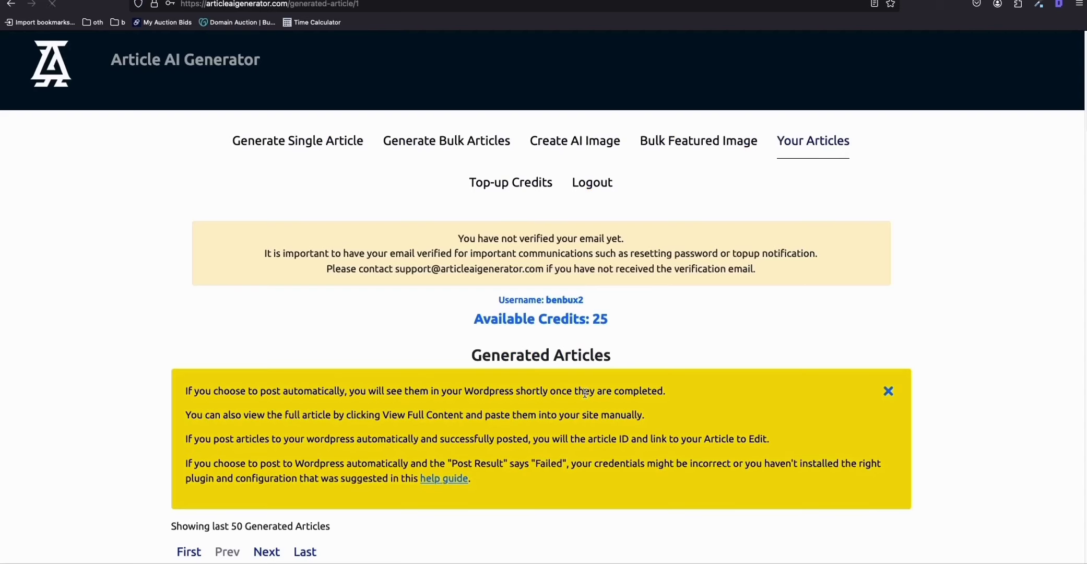
pyautogui.scroll(-6, 601, 339)
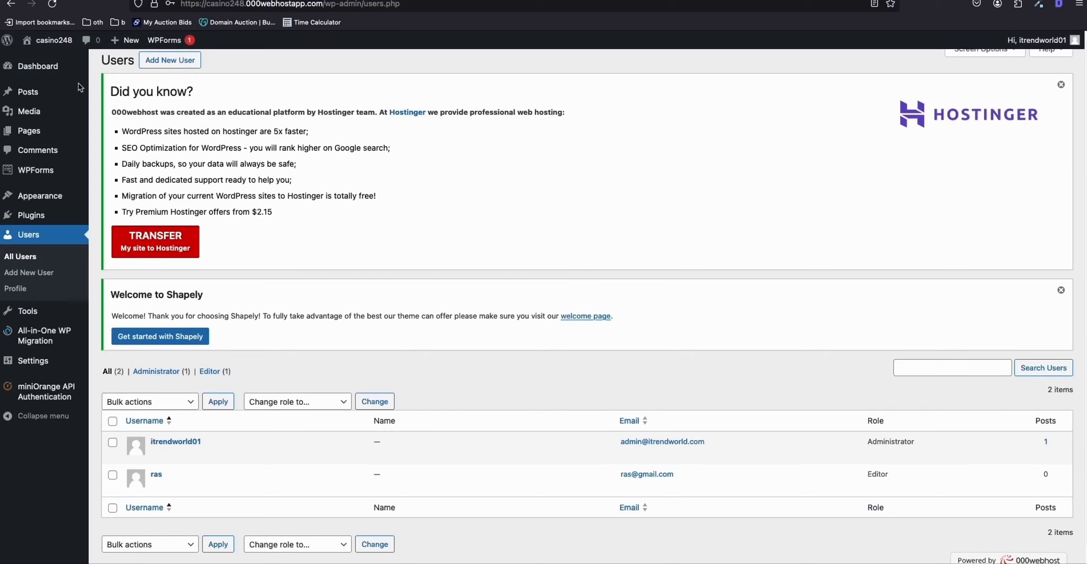
# View All Posts, showing the four casino articles alongside Hello world
pyautogui.click(66, 97)
pyautogui.scroll(-3, 470, 125)
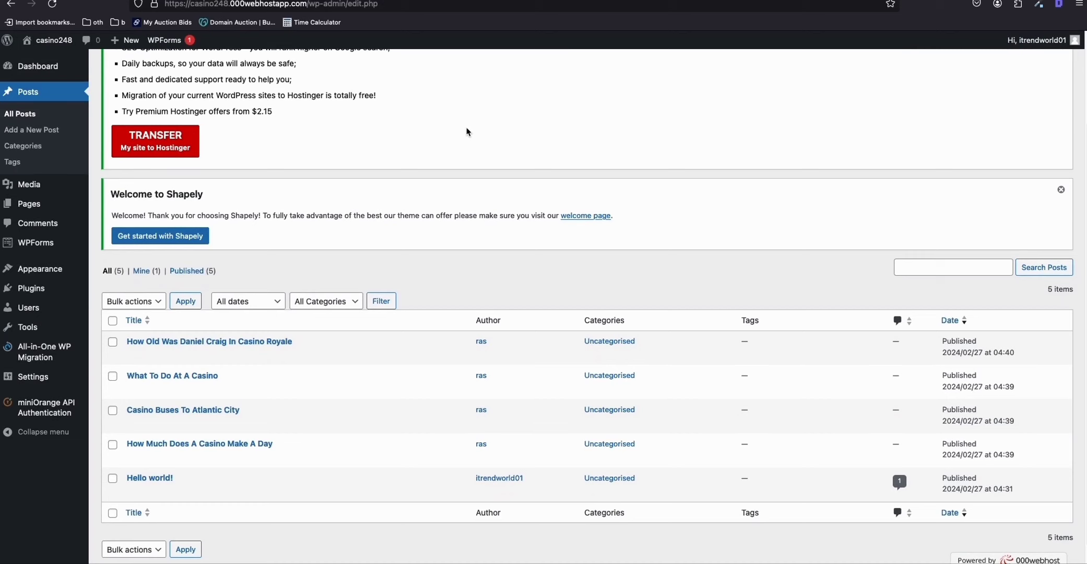
pyautogui.scroll(1, 282, 345)
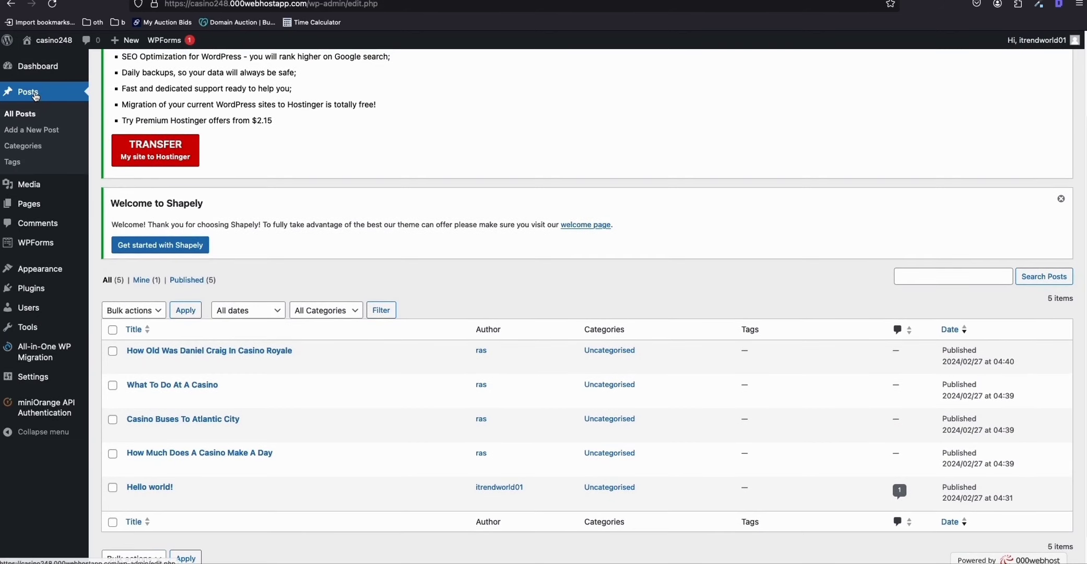
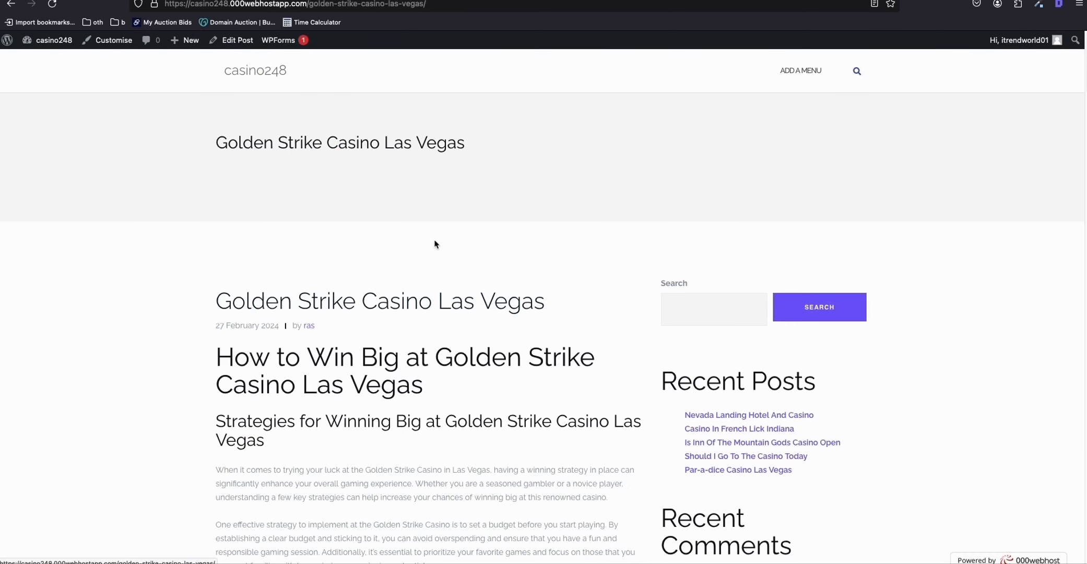
# Read the Golden Strike Casino post past Dining, Entertainment and Accommodation to Key Takeaway, then return to Published posts
pyautogui.scroll(-2, 449, 183)
pyautogui.scroll(-1, 456, 185)
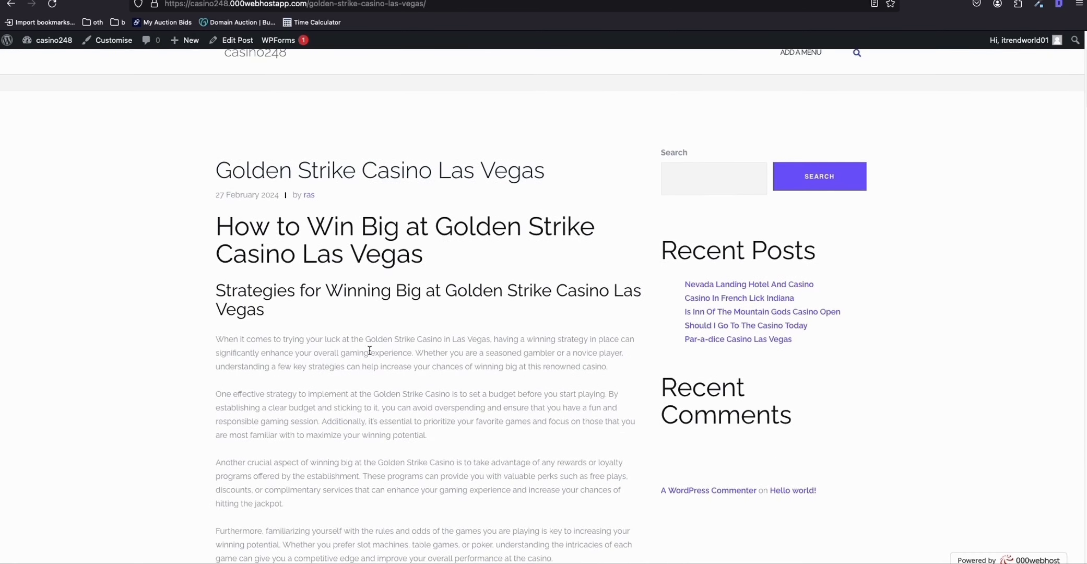
pyautogui.scroll(-5, 368, 350)
pyautogui.scroll(3, 342, 296)
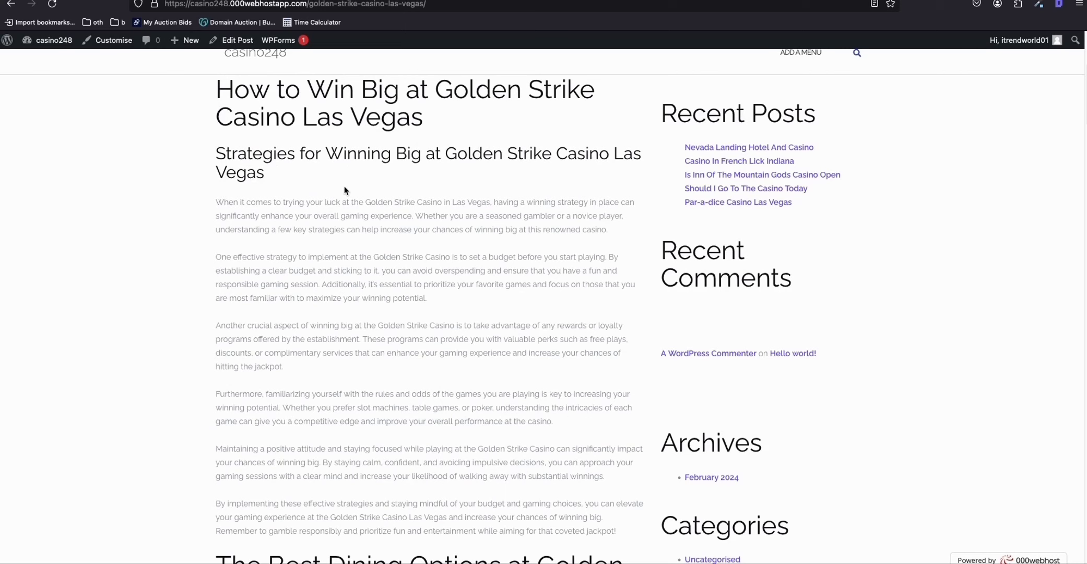
pyautogui.scroll(-4, 428, 214)
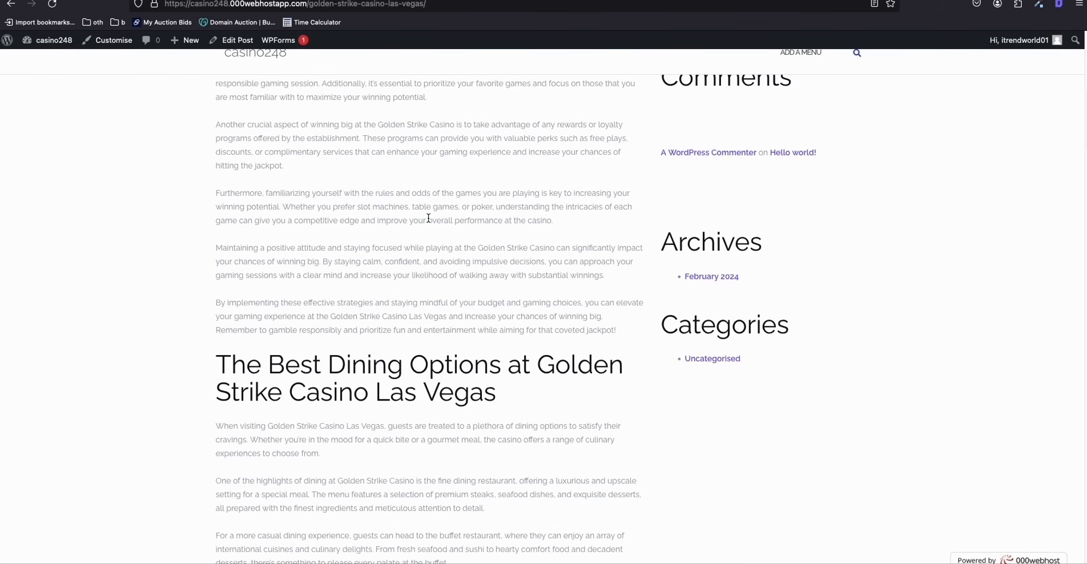
pyautogui.scroll(-9, 428, 218)
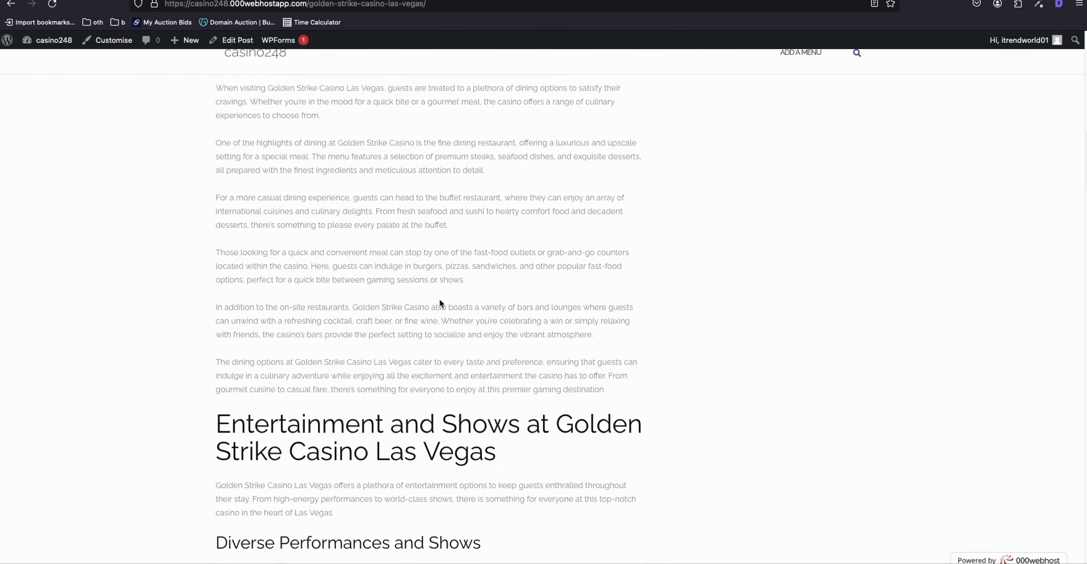
pyautogui.scroll(-13, 440, 305)
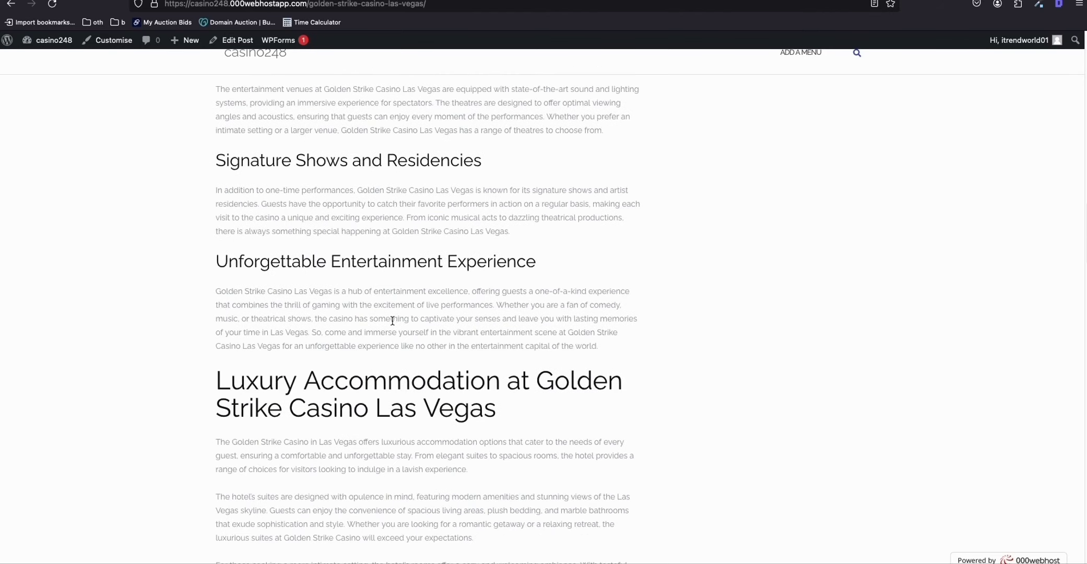
pyautogui.scroll(-18, 392, 323)
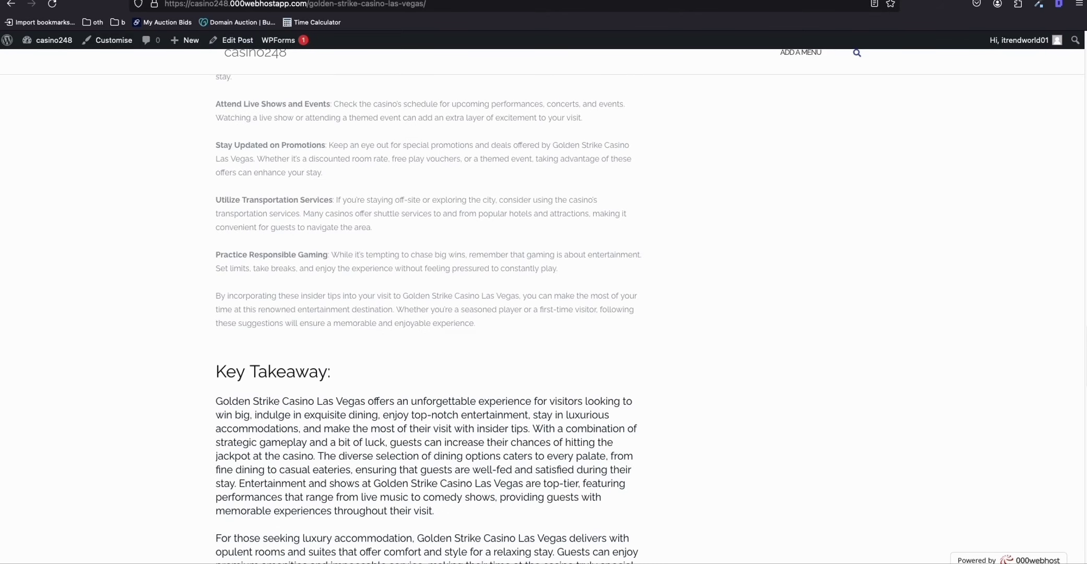
pyautogui.click(10, 4)
# Show all 48 posts via Posts > All Posts and select the casino248 site's URL
pyautogui.scroll(7, 235, 262)
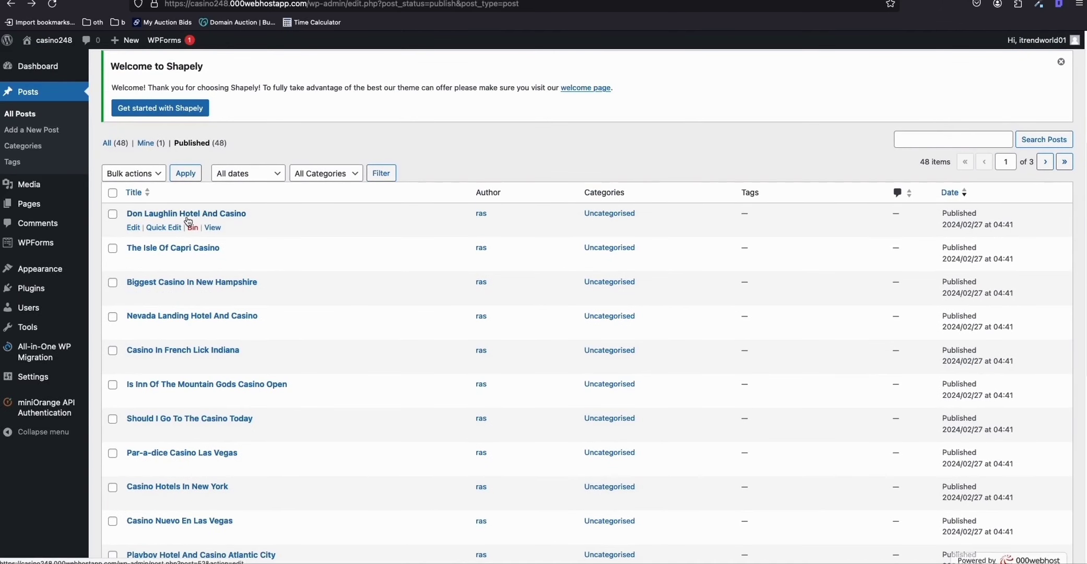
pyautogui.scroll(2, 313, 261)
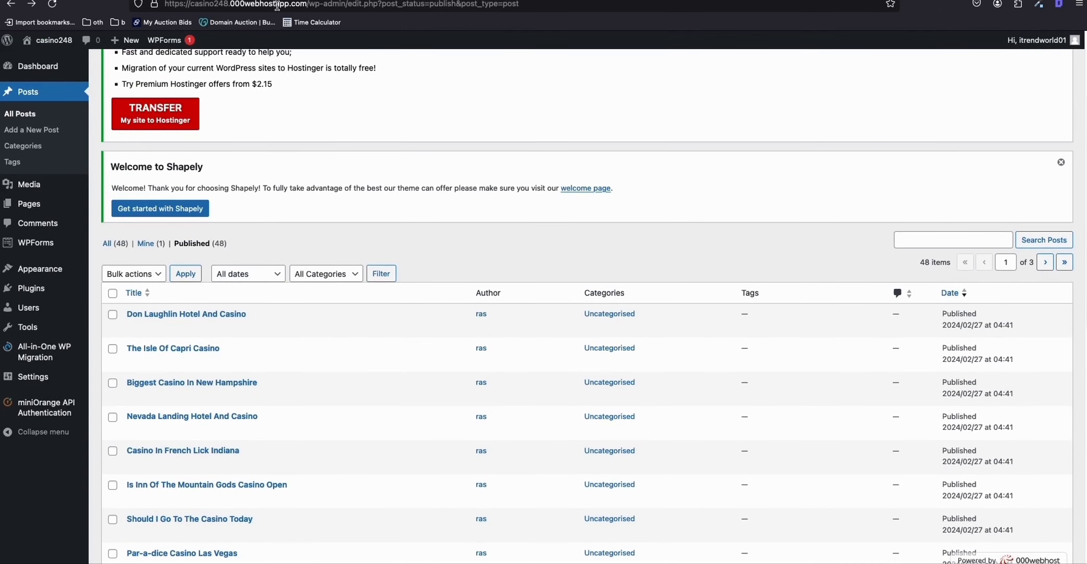
pyautogui.click(41, 97)
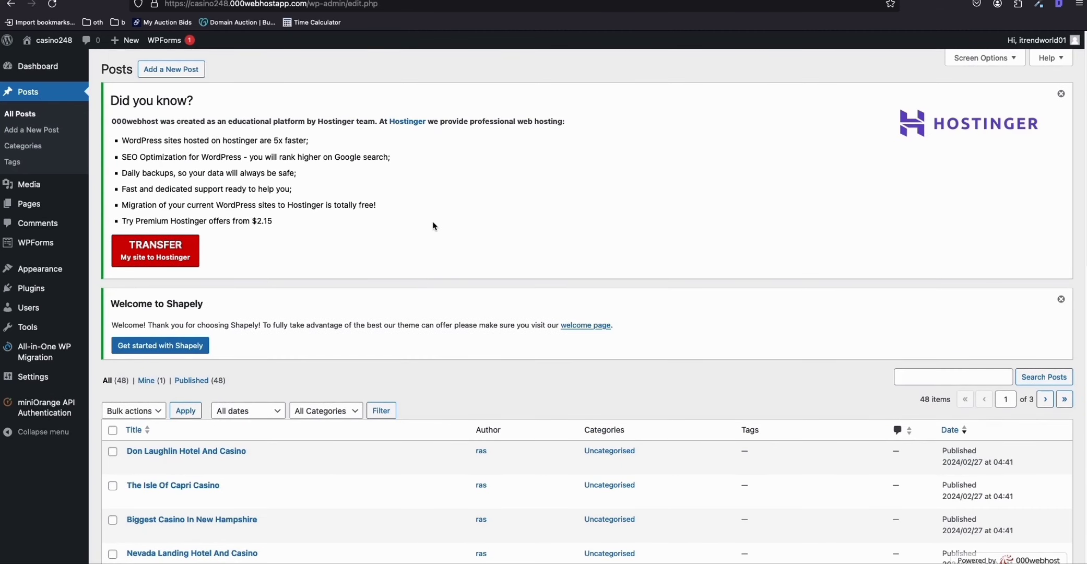
pyautogui.click(265, 4)
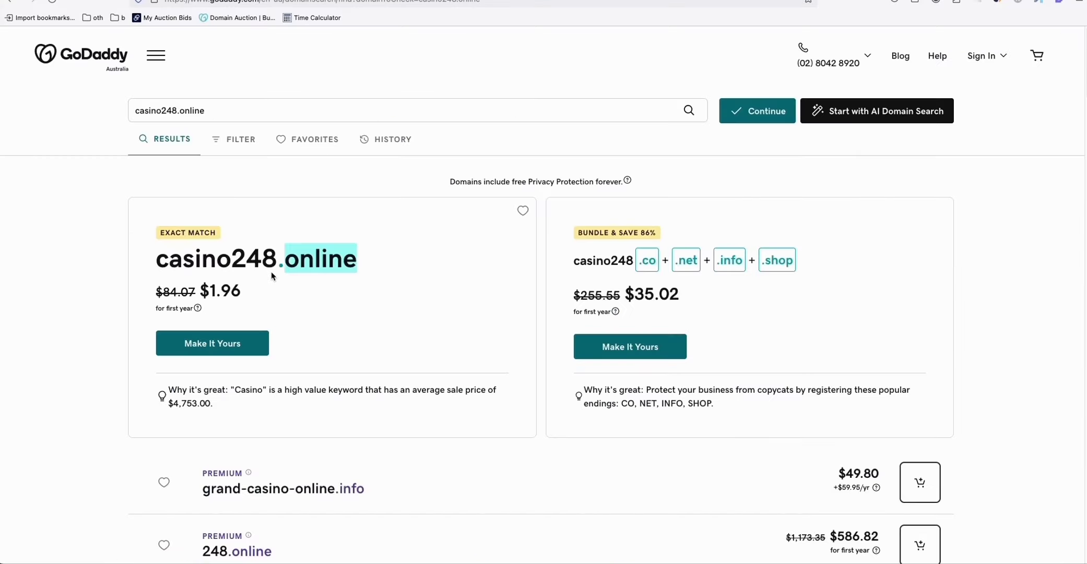
# Select the name casino248 in the casino248.online GoDaddy result offered at $1.96 first year
pyautogui.click(273, 277)
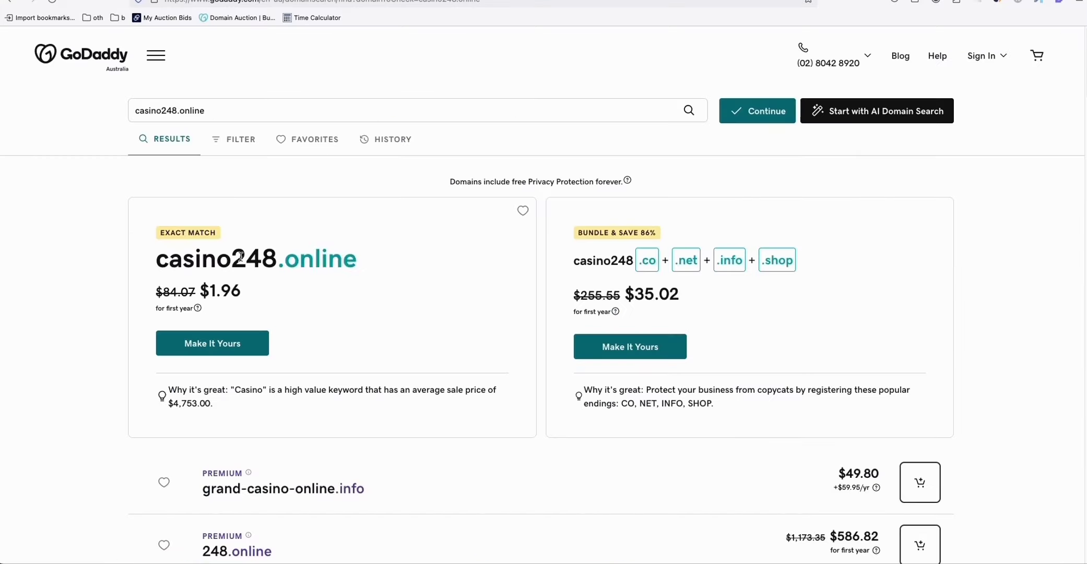
pyautogui.moveTo(229, 256); pyautogui.dragTo(258, 264)
pyautogui.doubleClick(258, 264)
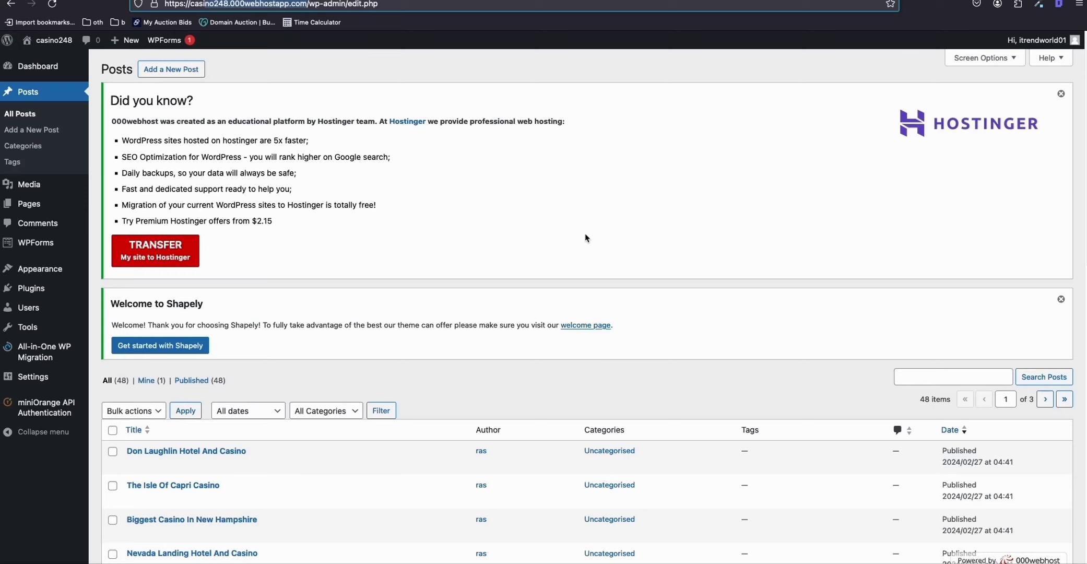
pyautogui.scroll(-5, 587, 238)
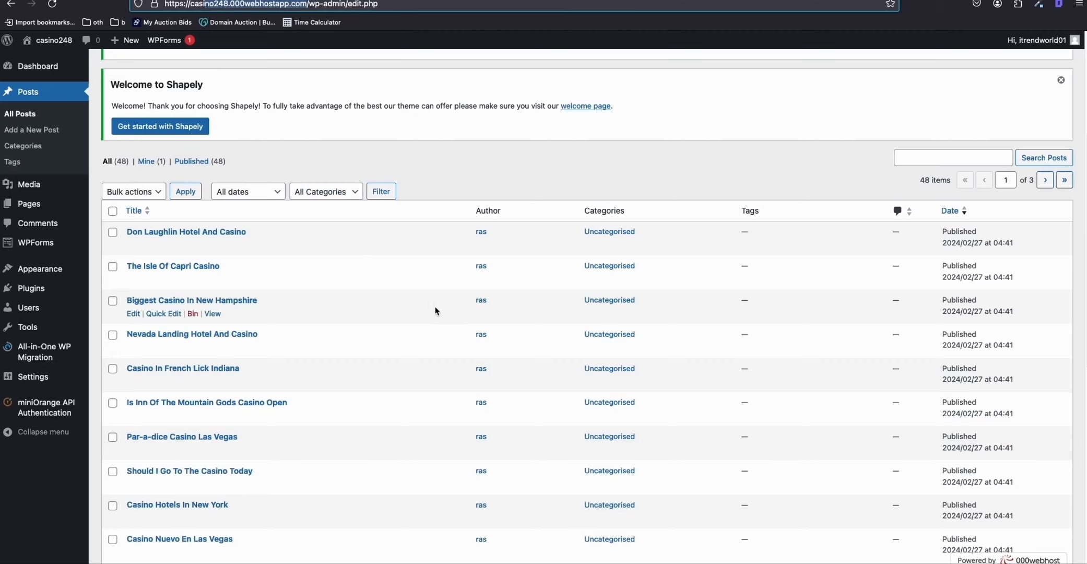
pyautogui.scroll(1, 436, 311)
pyautogui.scroll(3, 282, 192)
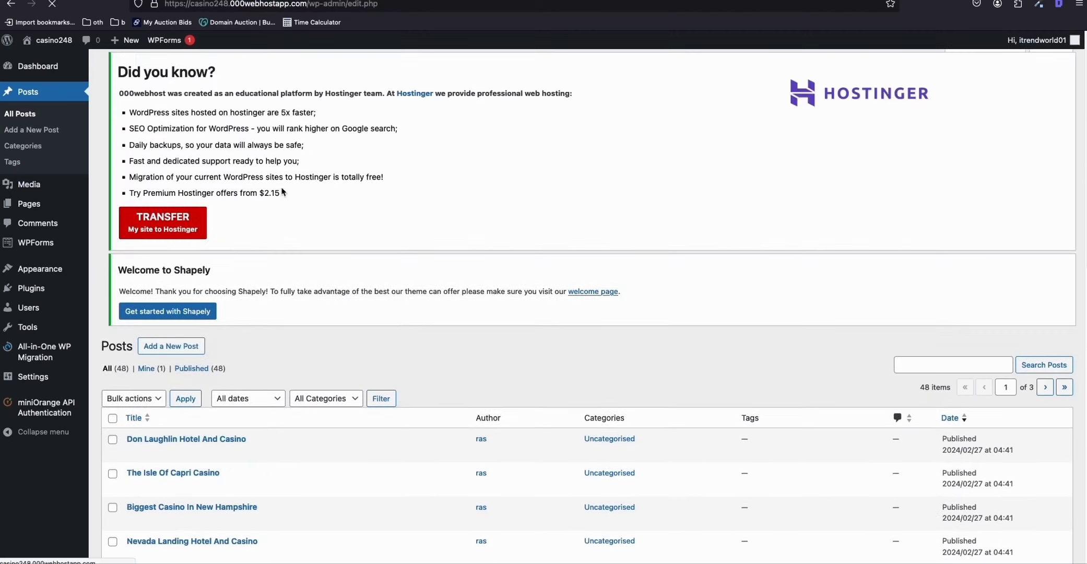
pyautogui.scroll(-4, 489, 226)
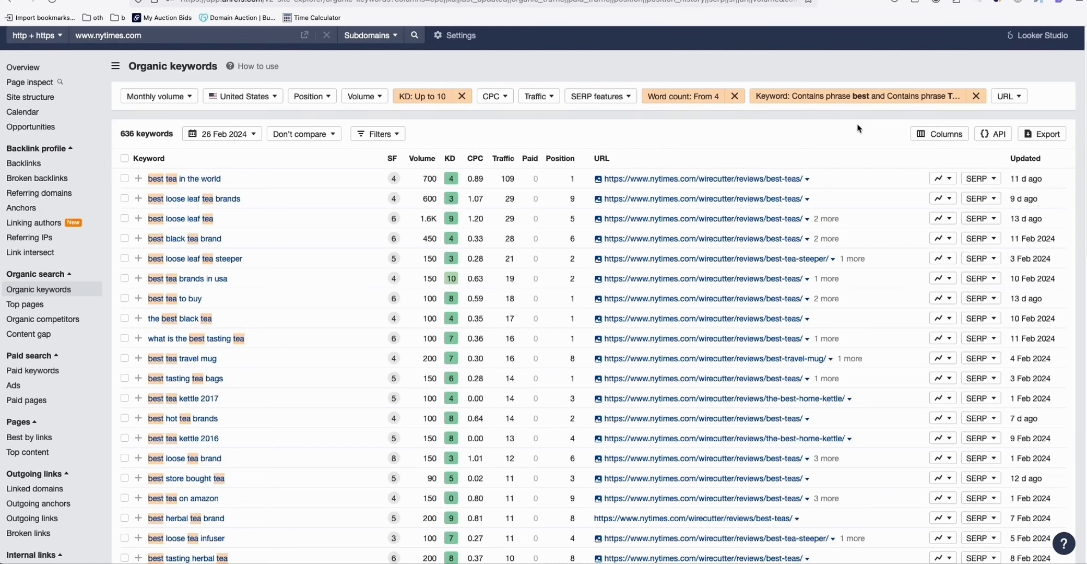
# Review the keyword list and apply the 'best' plus 'baby' filter, giving 1,867 keywords with KD up to 10
pyautogui.scroll(1, 858, 128)
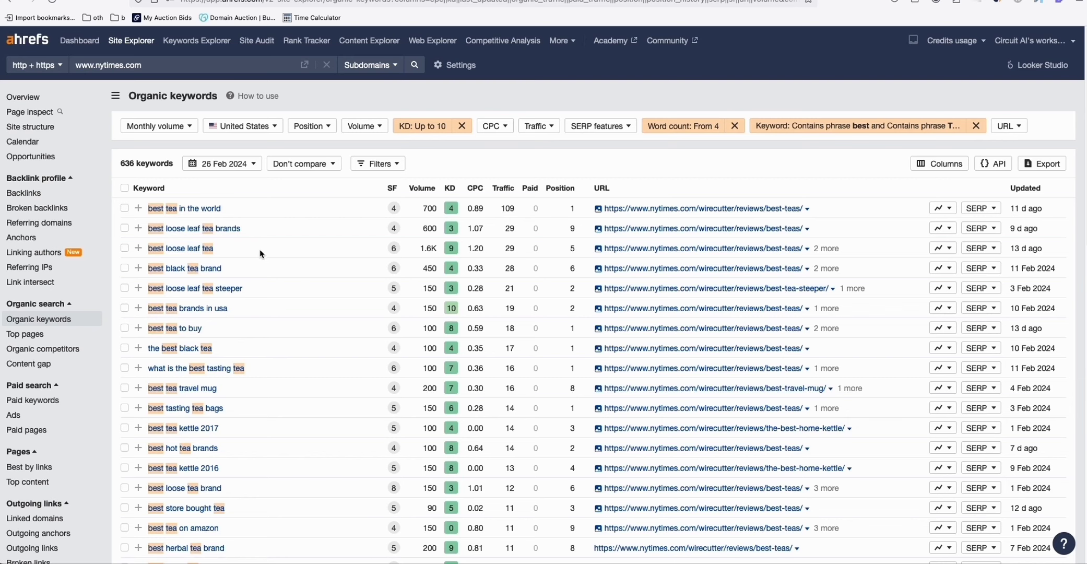
pyautogui.scroll(-1, 261, 253)
pyautogui.scroll(1, 261, 254)
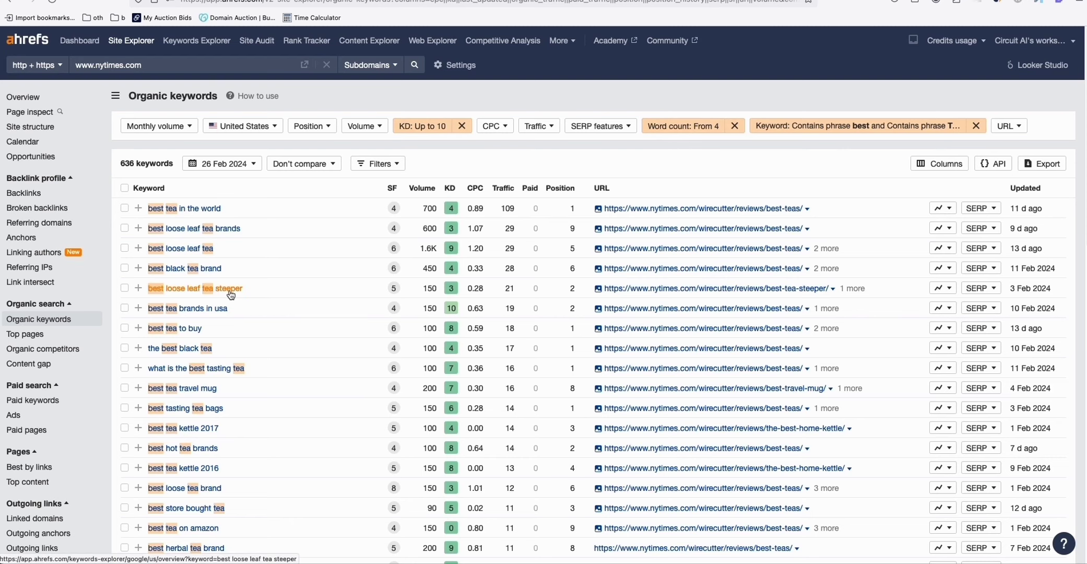
pyautogui.scroll(-3, 233, 294)
pyautogui.scroll(-2, 234, 295)
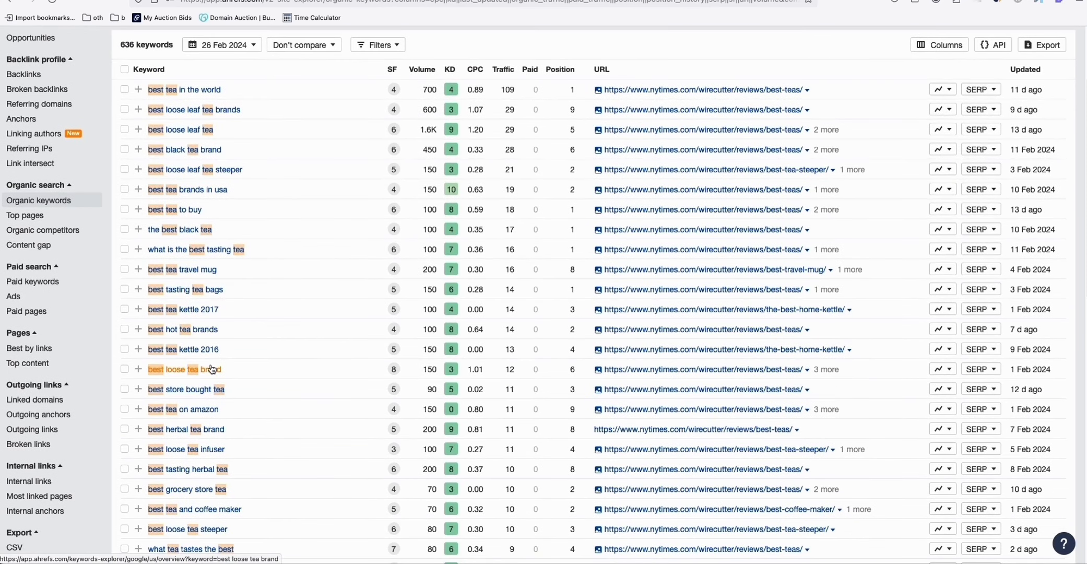
pyautogui.scroll(-1, 245, 355)
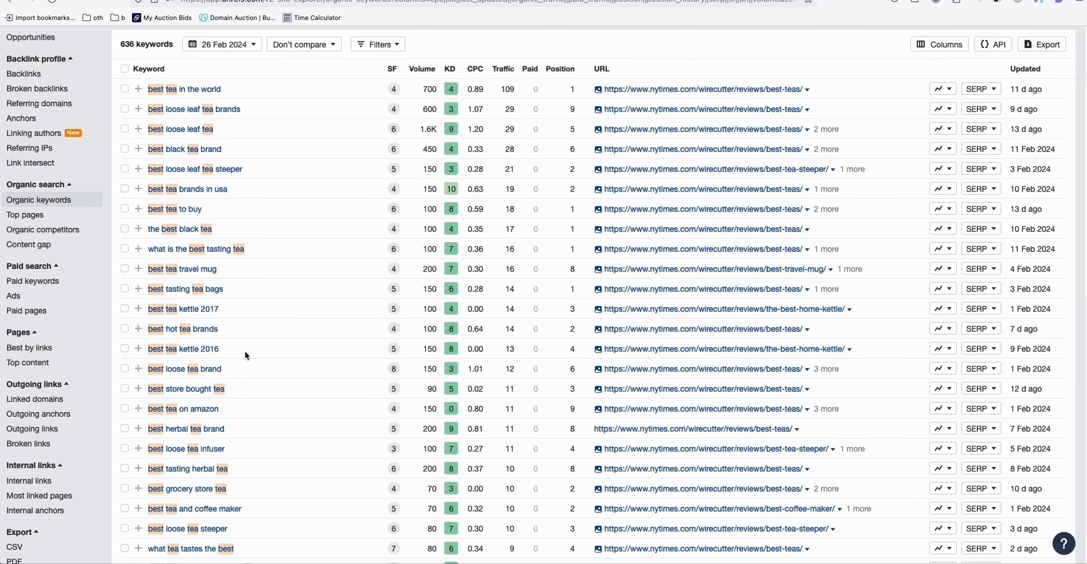
pyautogui.scroll(4, 246, 356)
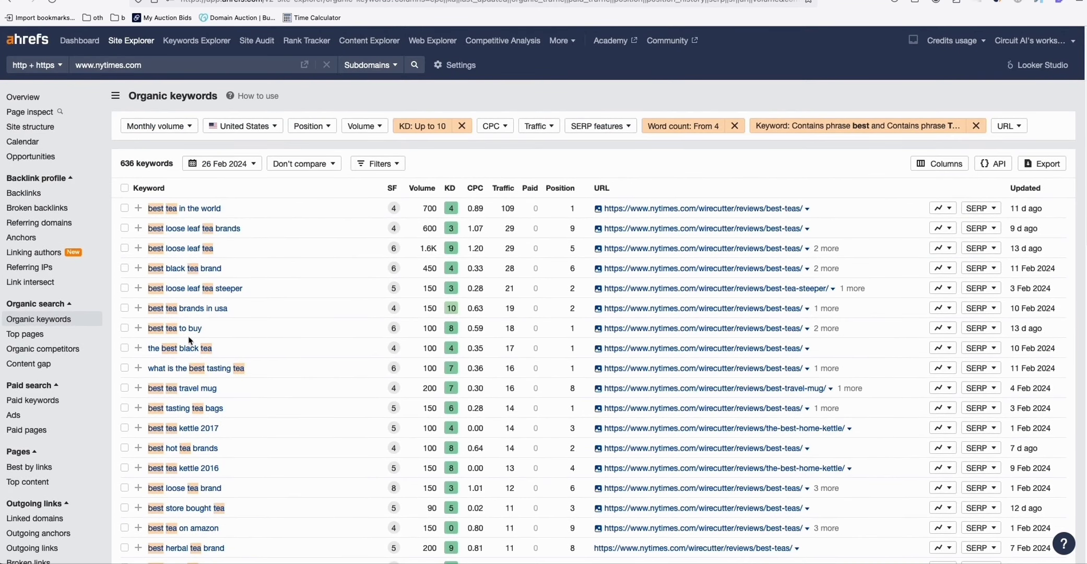
pyautogui.hotkey('alt', 'Left')
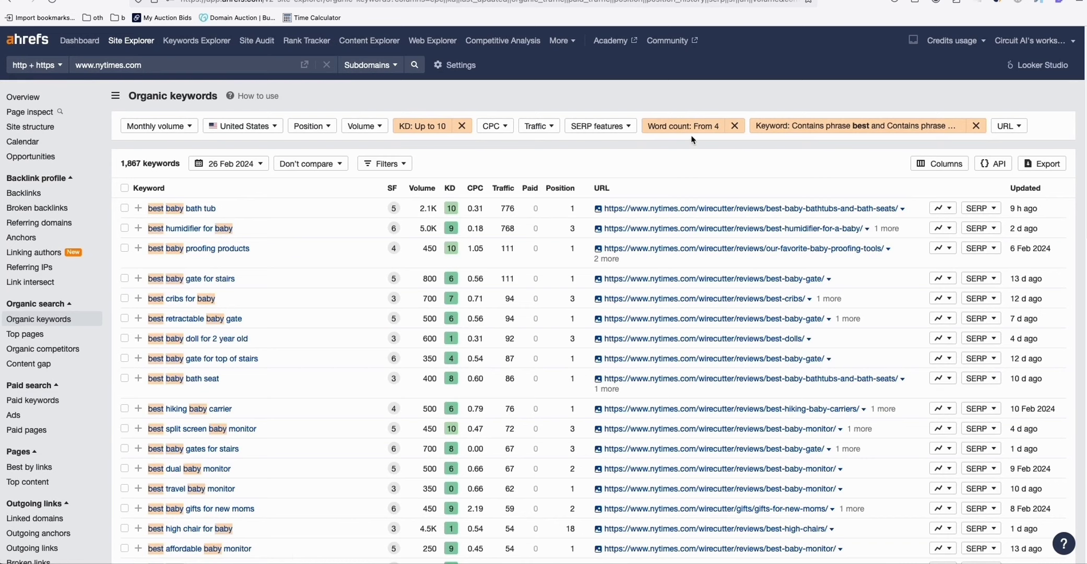
# Scroll through the 433 nytimes.com 'best' plus 'pan' keywords with KD up to 10
pyautogui.scroll(-1, 240, 296)
pyautogui.scroll(2, 243, 299)
pyautogui.scroll(-1, 209, 327)
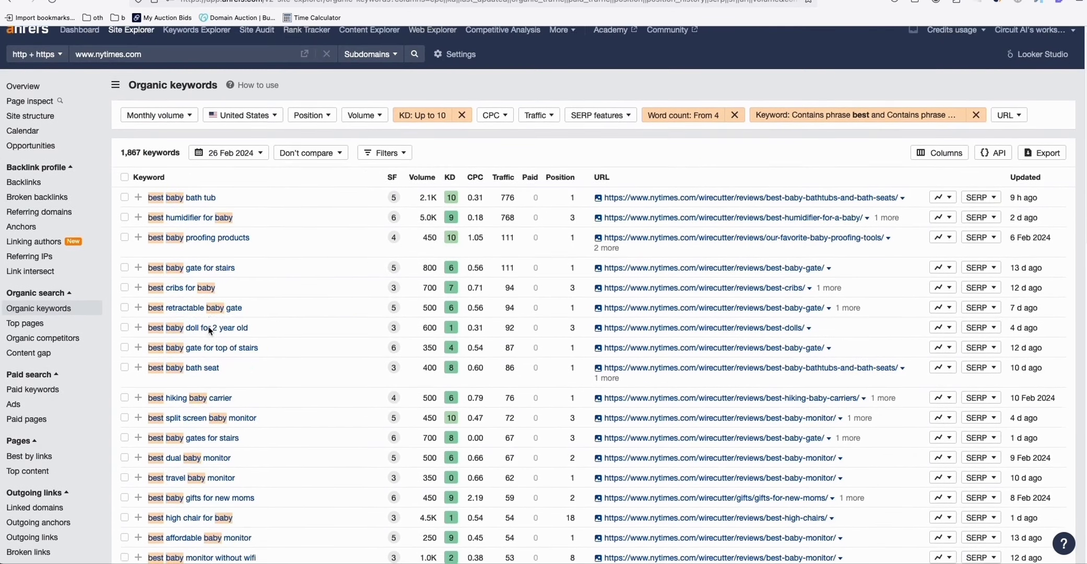
pyautogui.scroll(1, 126, 167)
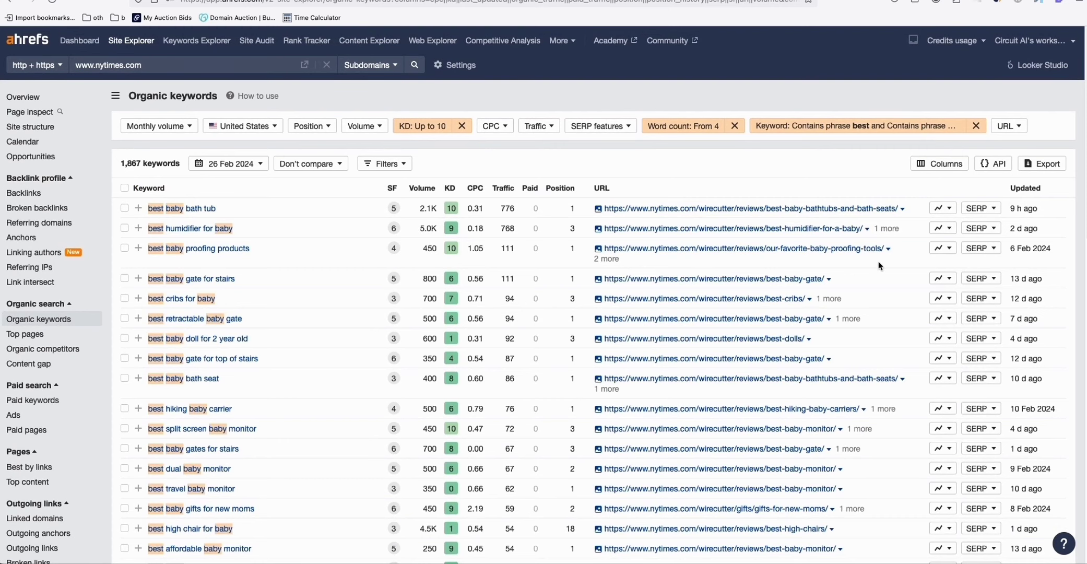
pyautogui.scroll(-5, 413, 330)
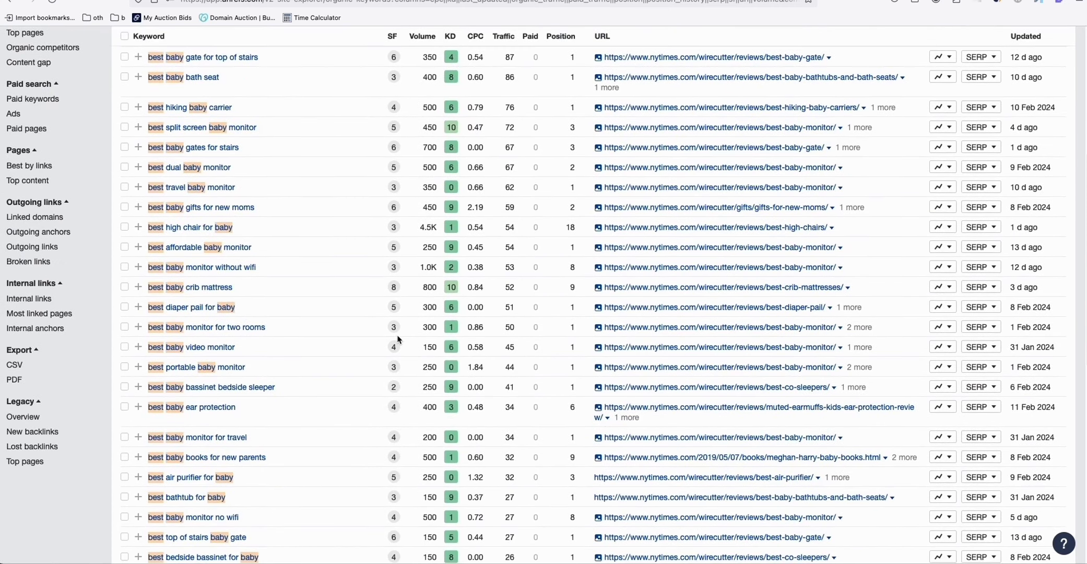
pyautogui.scroll(5, 397, 335)
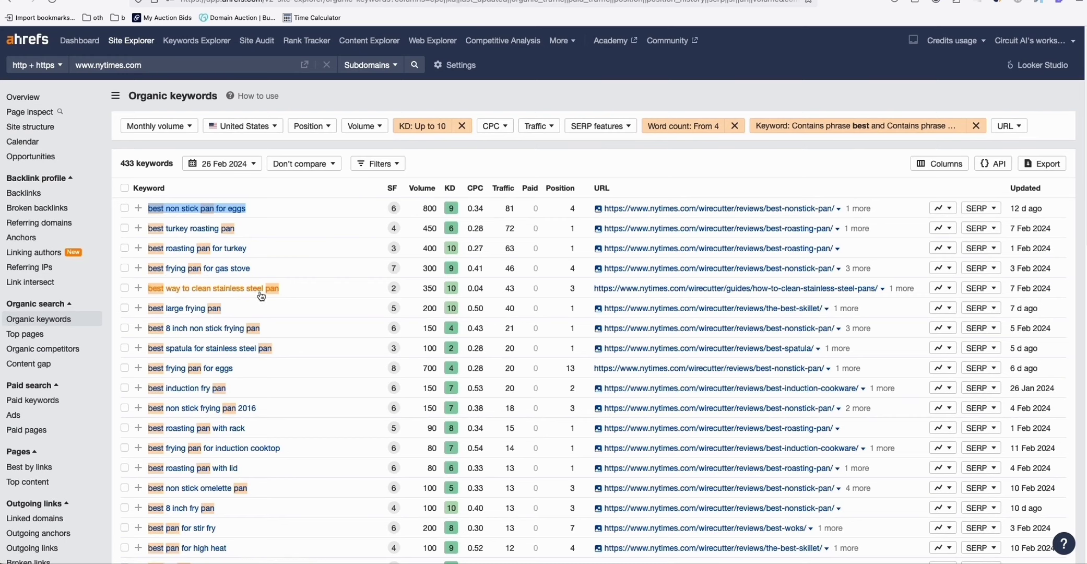
# Scroll through the nytimes.com 'best' keyword results for the socks and oven phrases
pyautogui.scroll(-1, 340, 296)
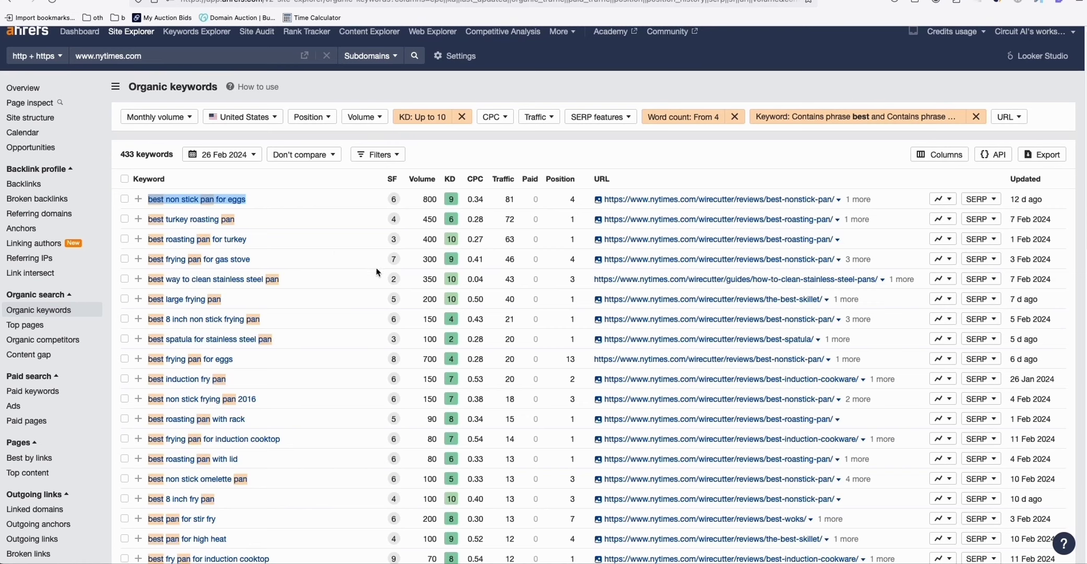
pyautogui.scroll(-3, 340, 257)
pyautogui.scroll(4, 364, 309)
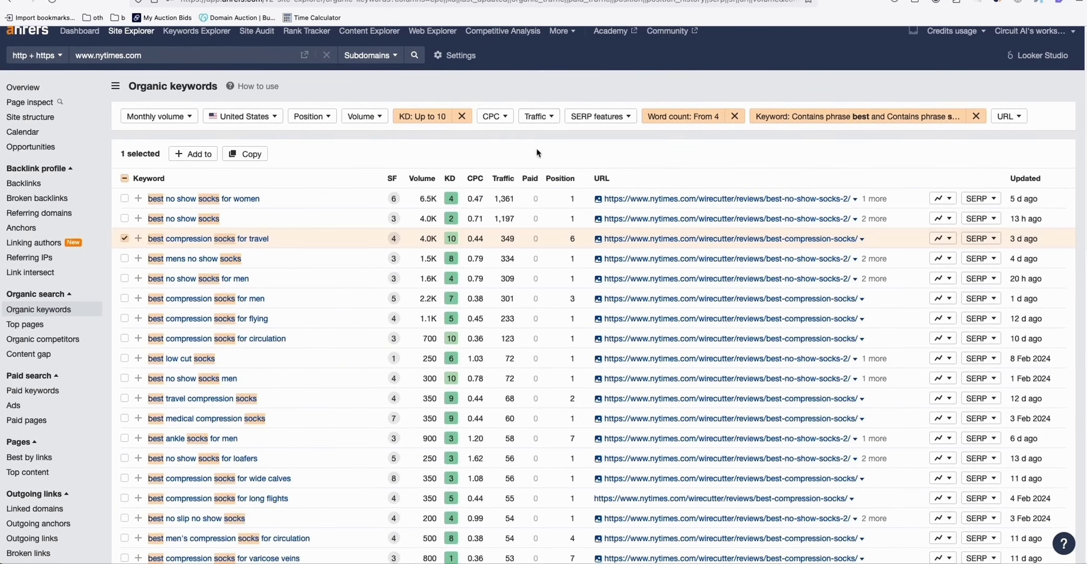
pyautogui.moveTo(394, 227)
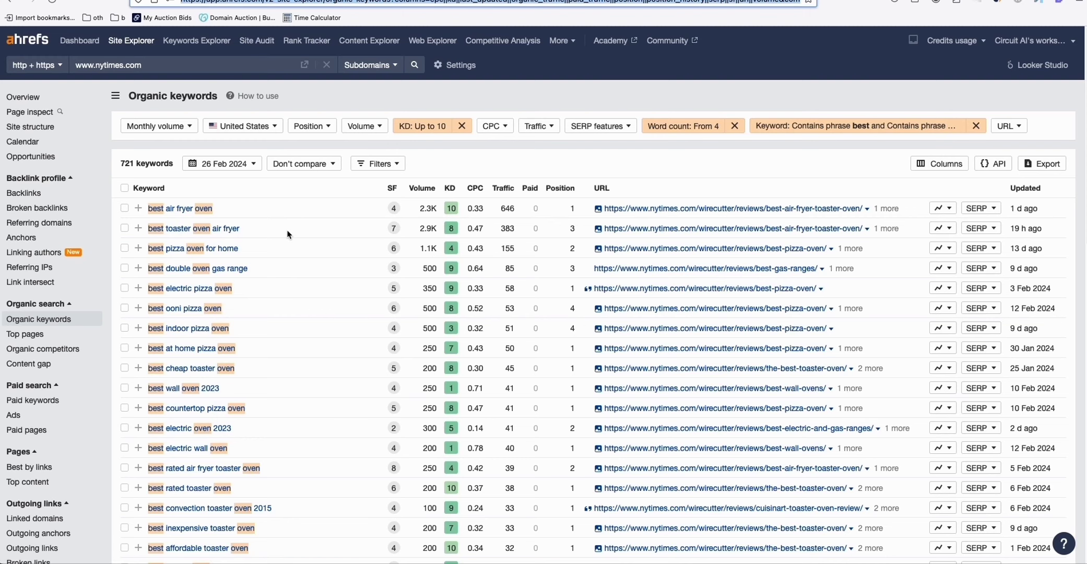
pyautogui.scroll(-1, 288, 233)
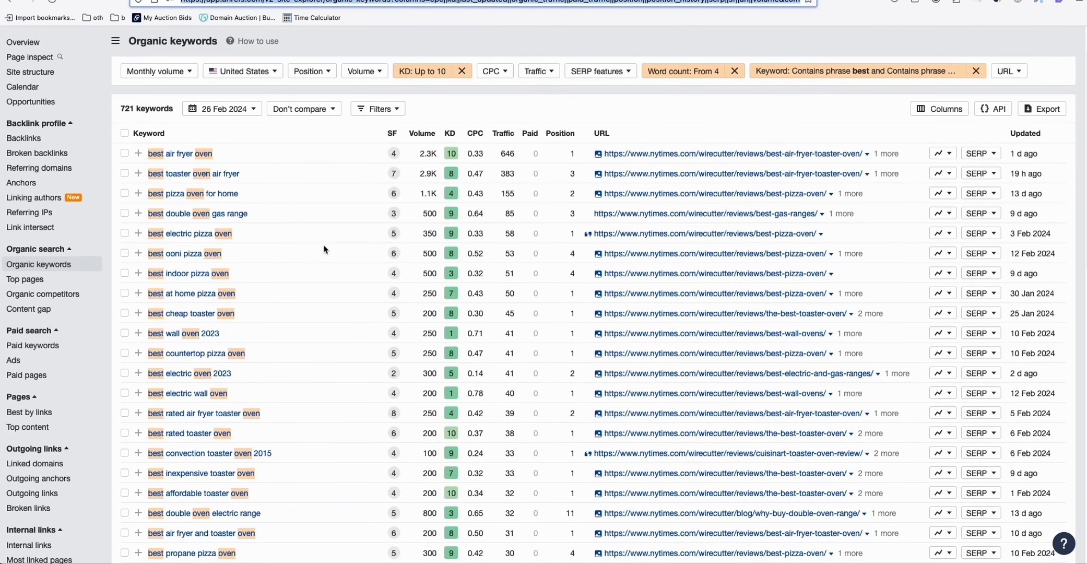
pyautogui.scroll(-1, 325, 251)
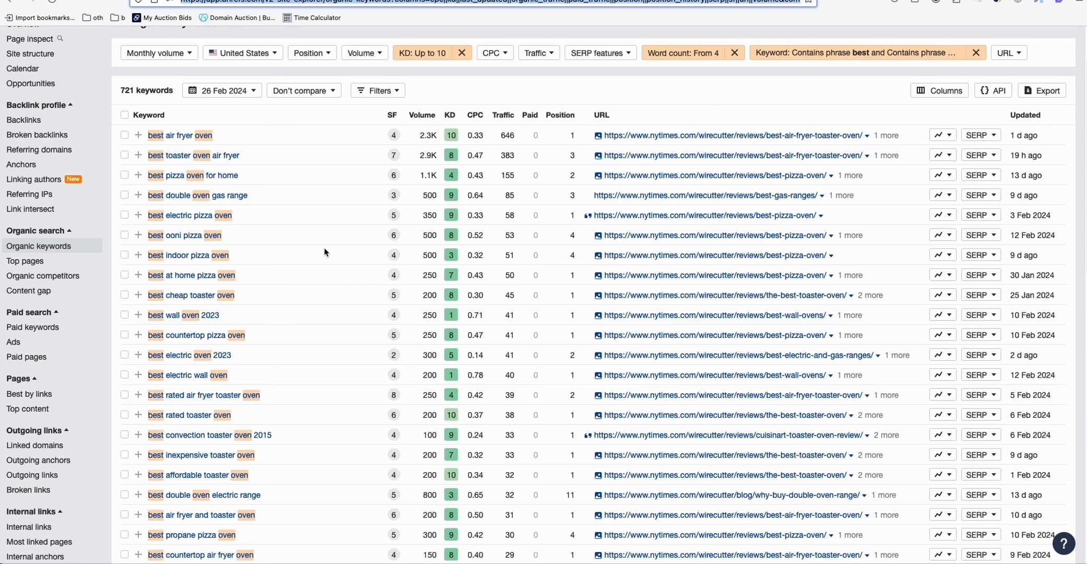
pyautogui.scroll(-2, 372, 322)
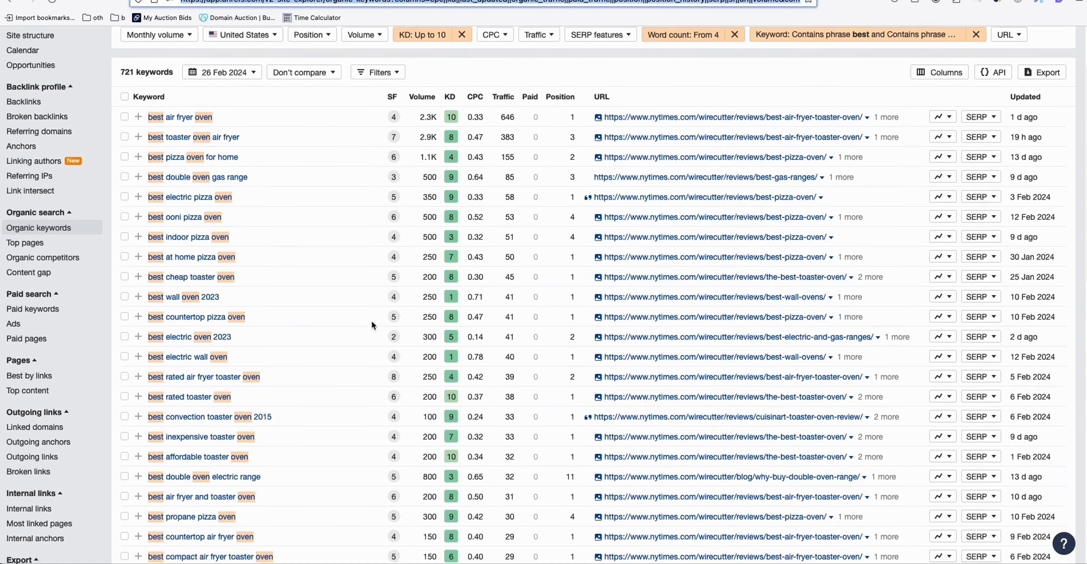
pyautogui.scroll(2, 372, 328)
pyautogui.scroll(2, 372, 328)
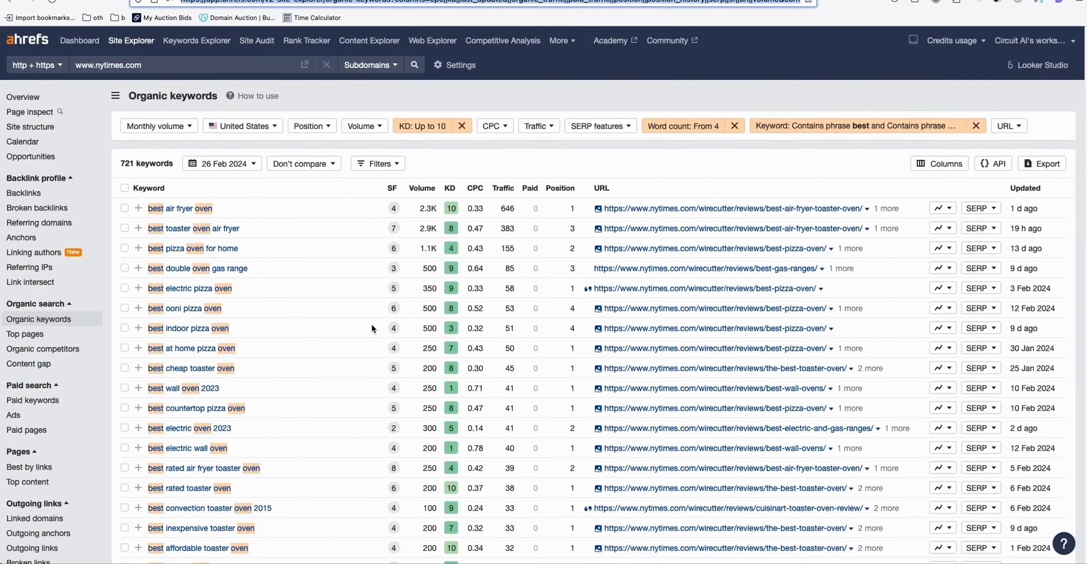